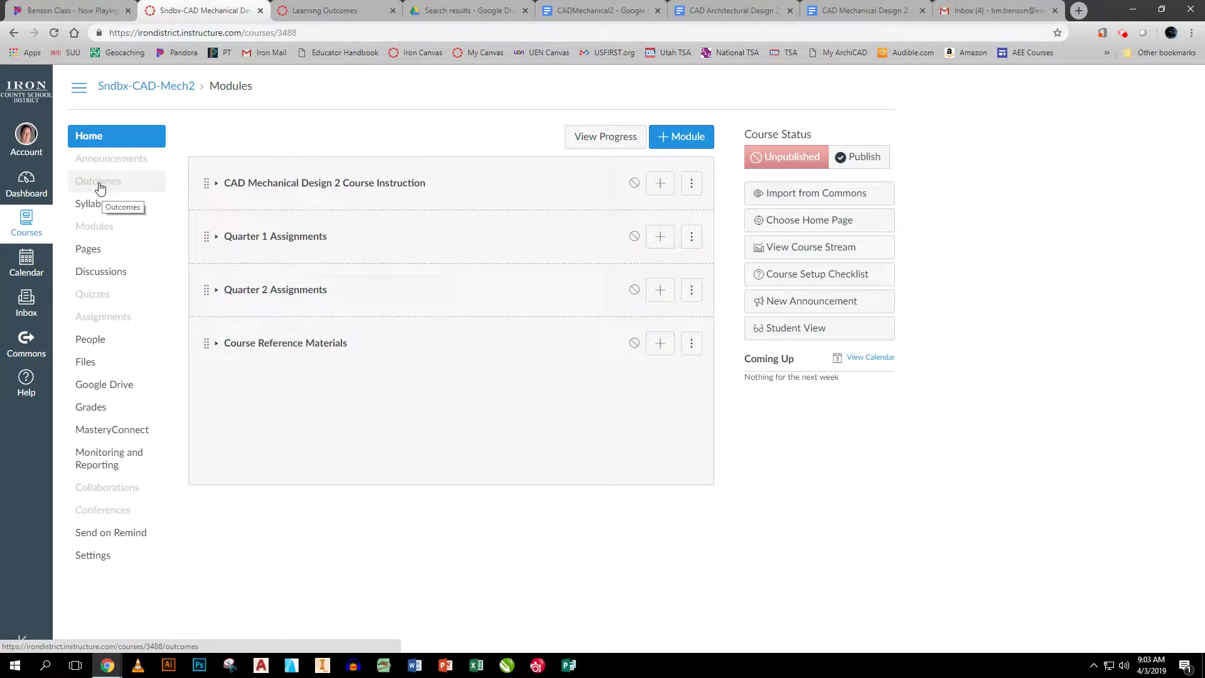
Open the Outcomes page of the Sndbx-CAD-Mech2 course
click(100, 188)
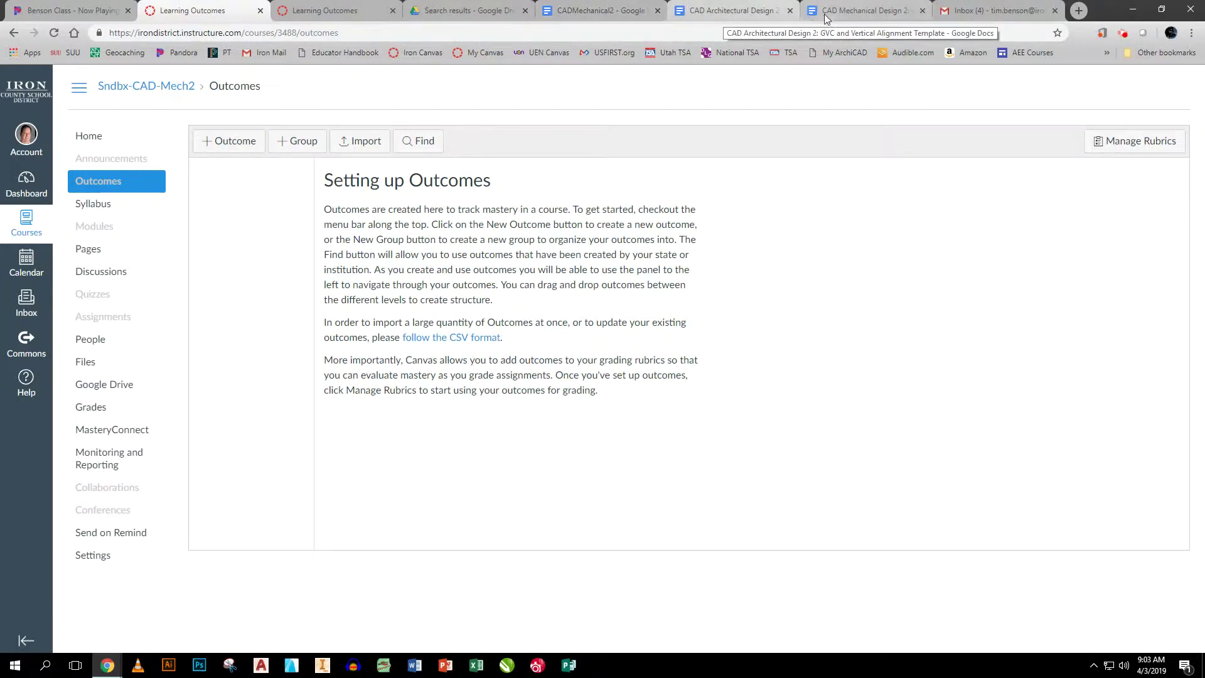
Examine the CAD Mechanical Design 2 alignment template, the CADMechanical2 document and the standards PDF for the course's strands and standards
click(857, 16)
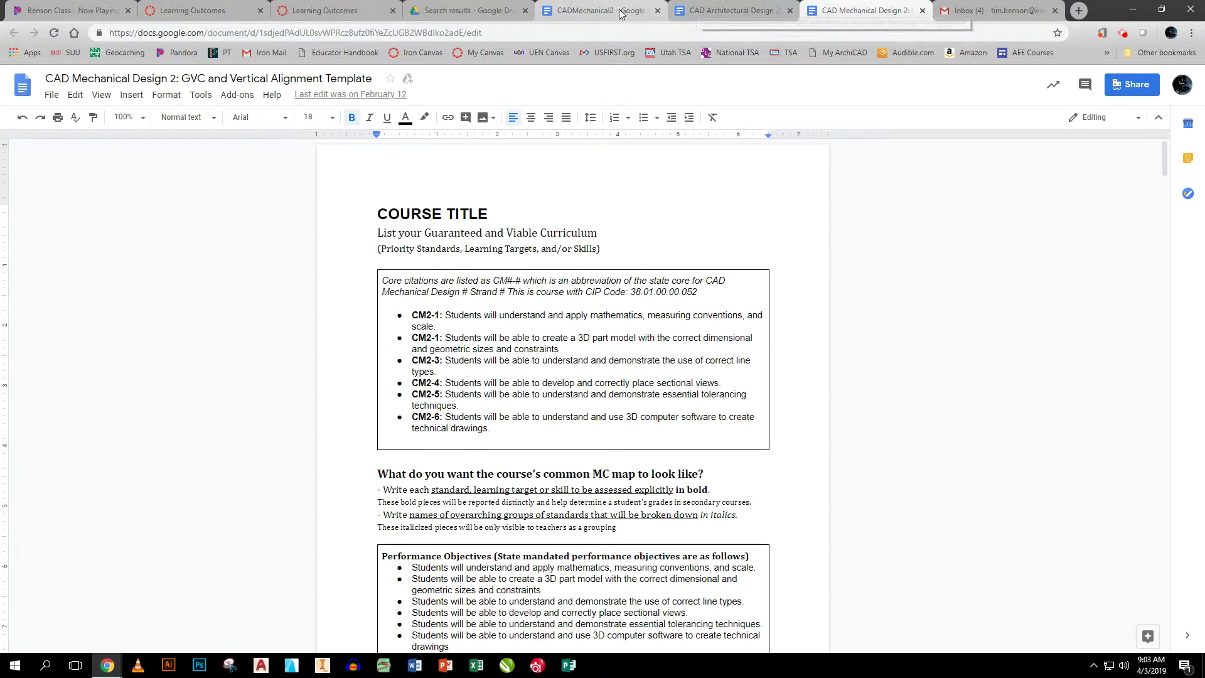
click(590, 11)
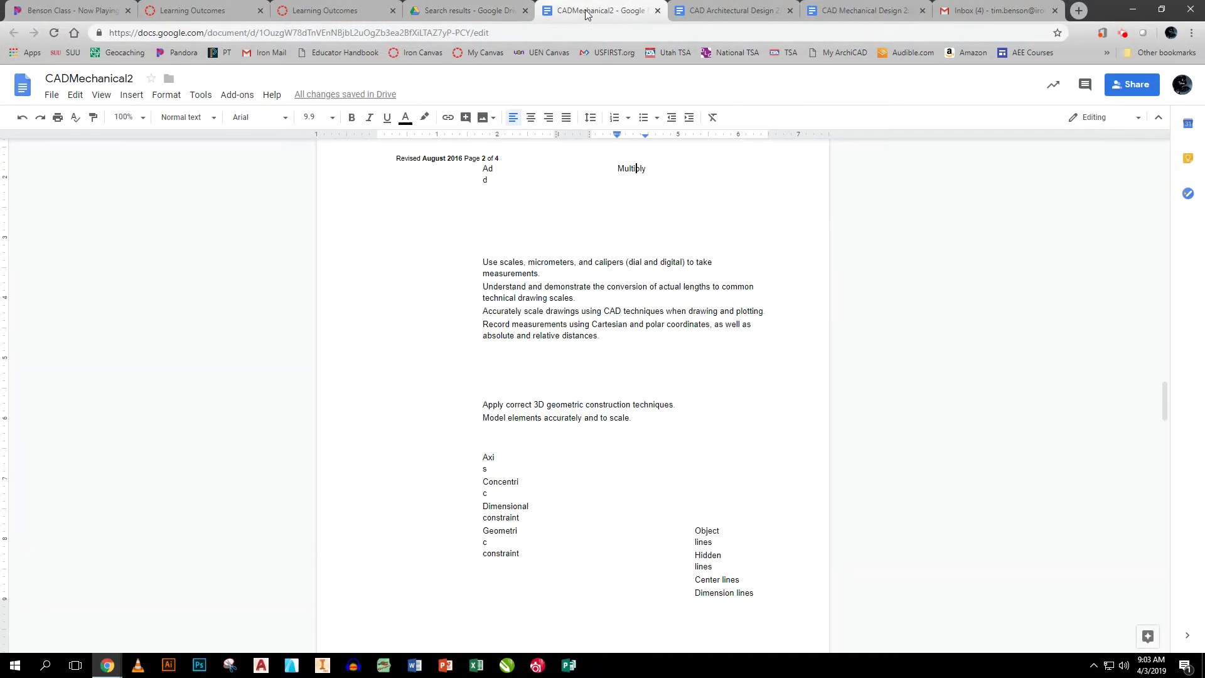
click(717, 8)
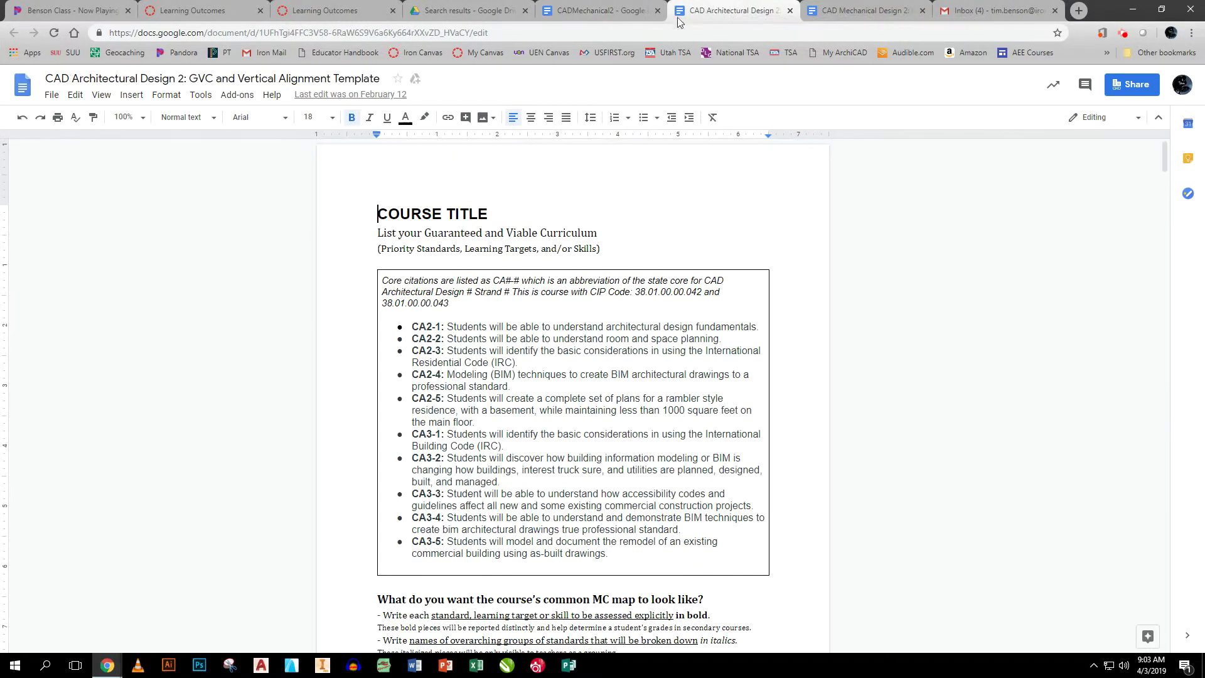
click(472, 12)
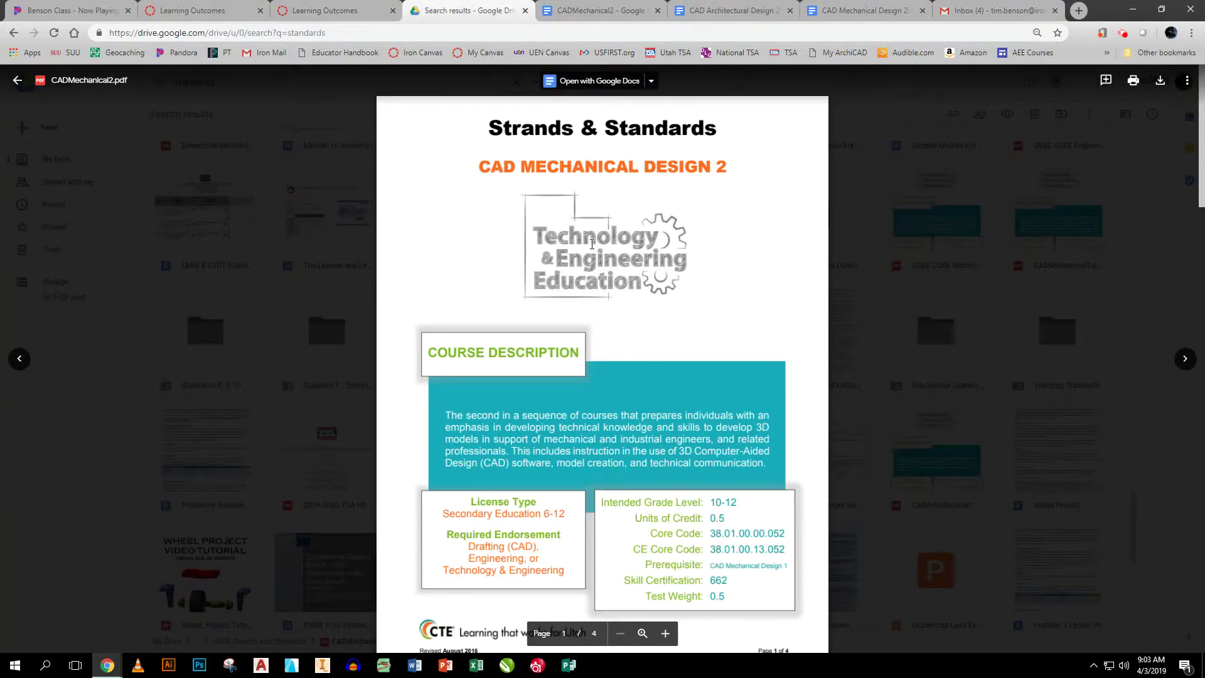
scroll(591, 244, down, 9)
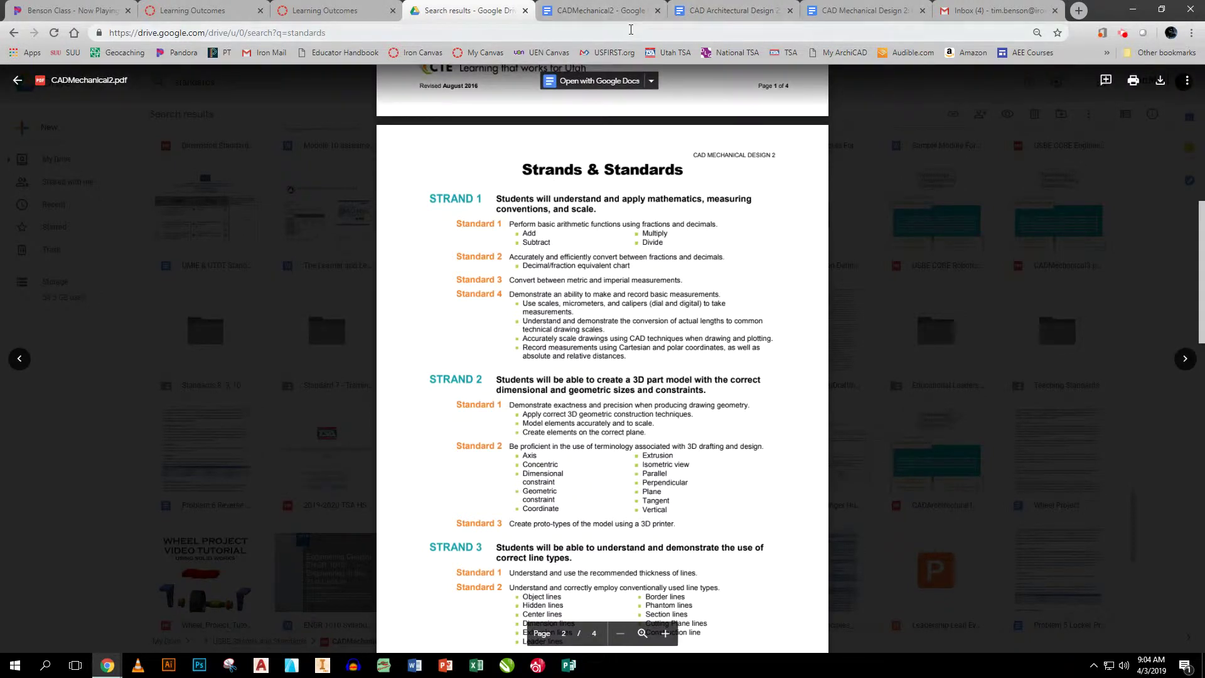
click(599, 16)
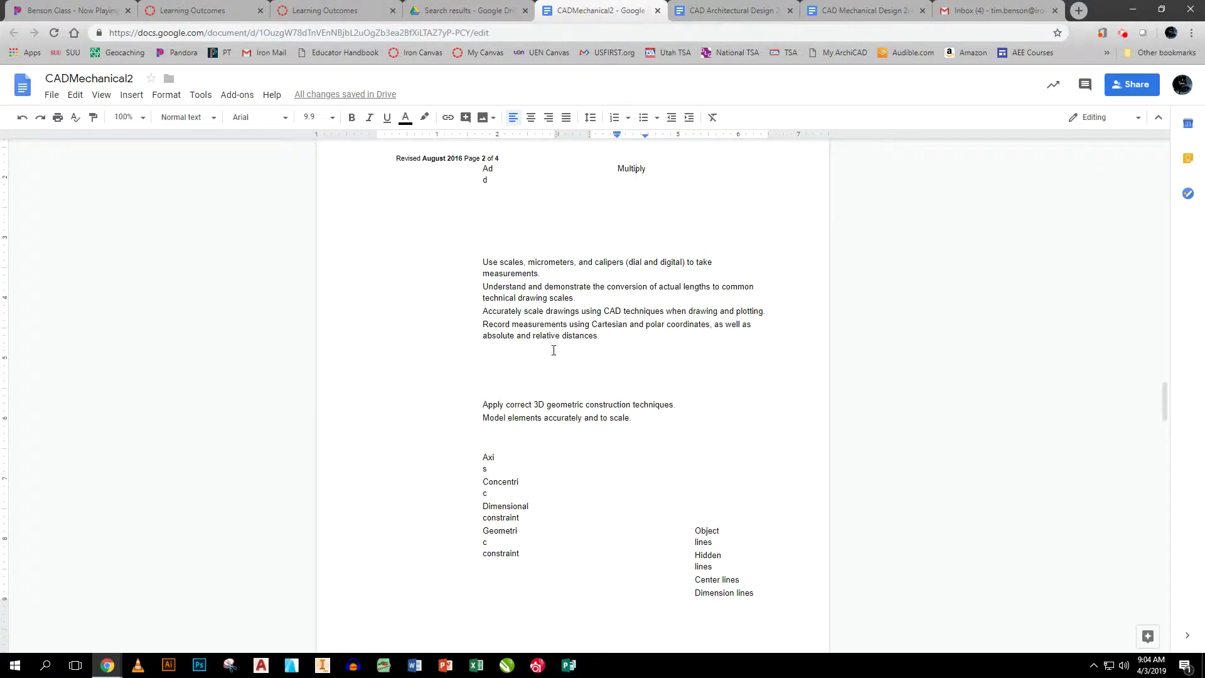
scroll(596, 382, down, 3)
scroll(595, 382, up, 10)
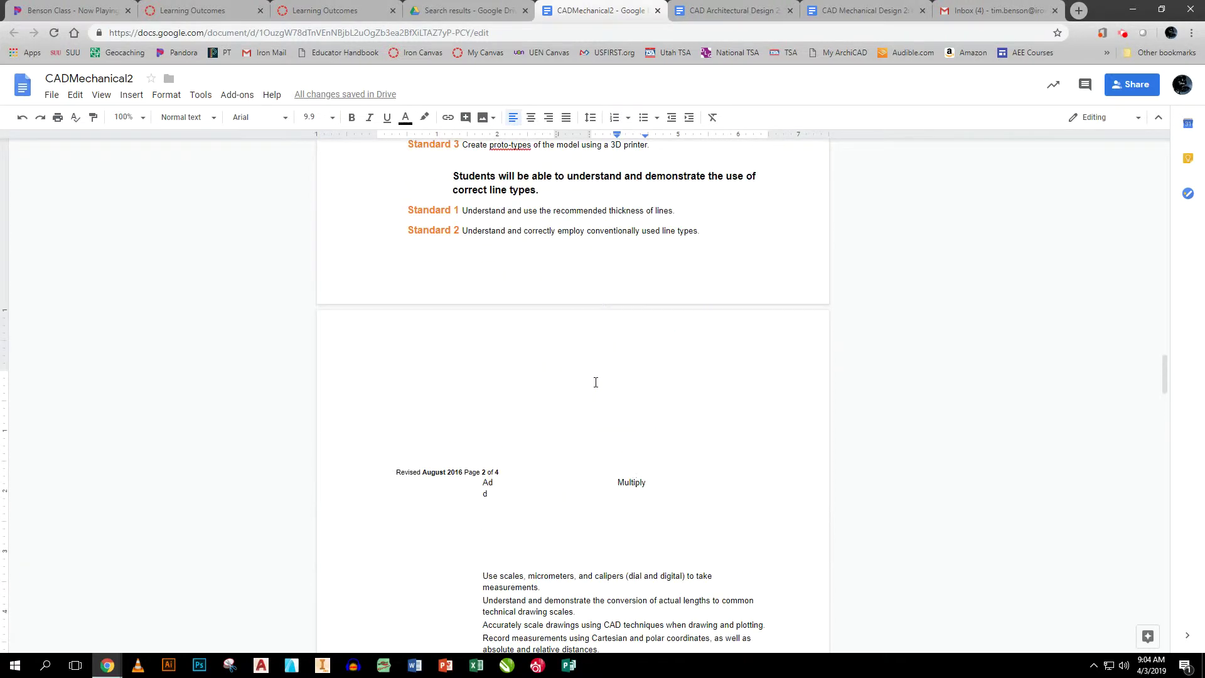
scroll(595, 383, down, 8)
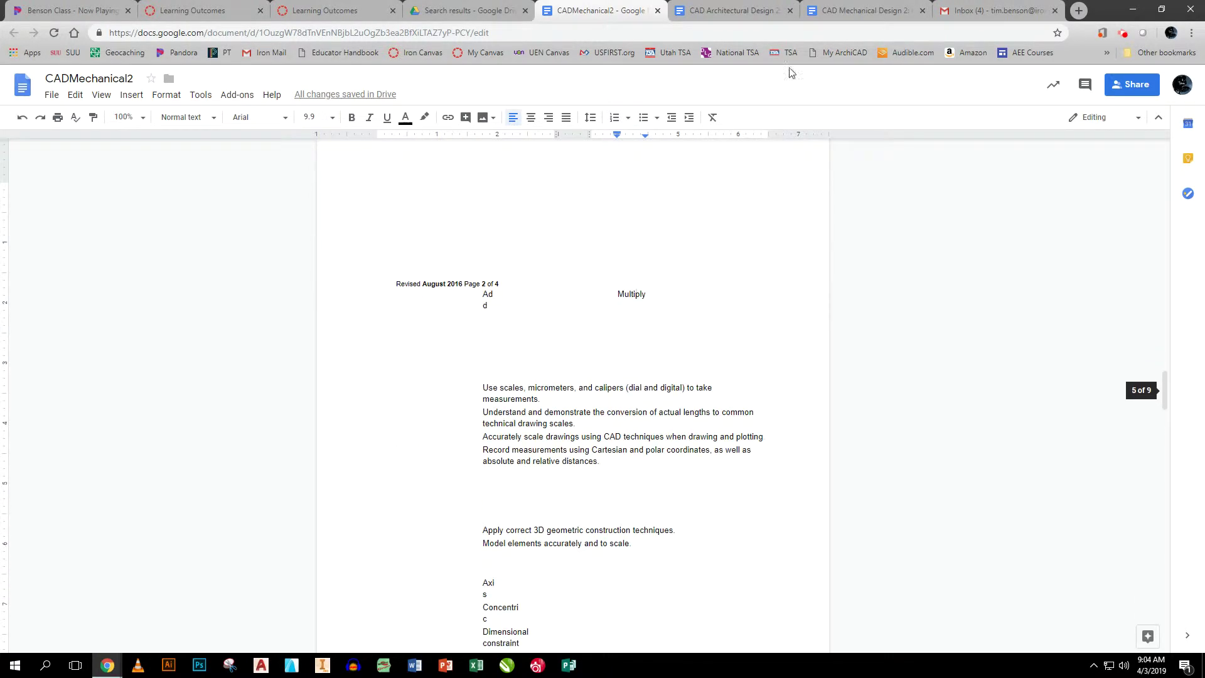
click(836, 11)
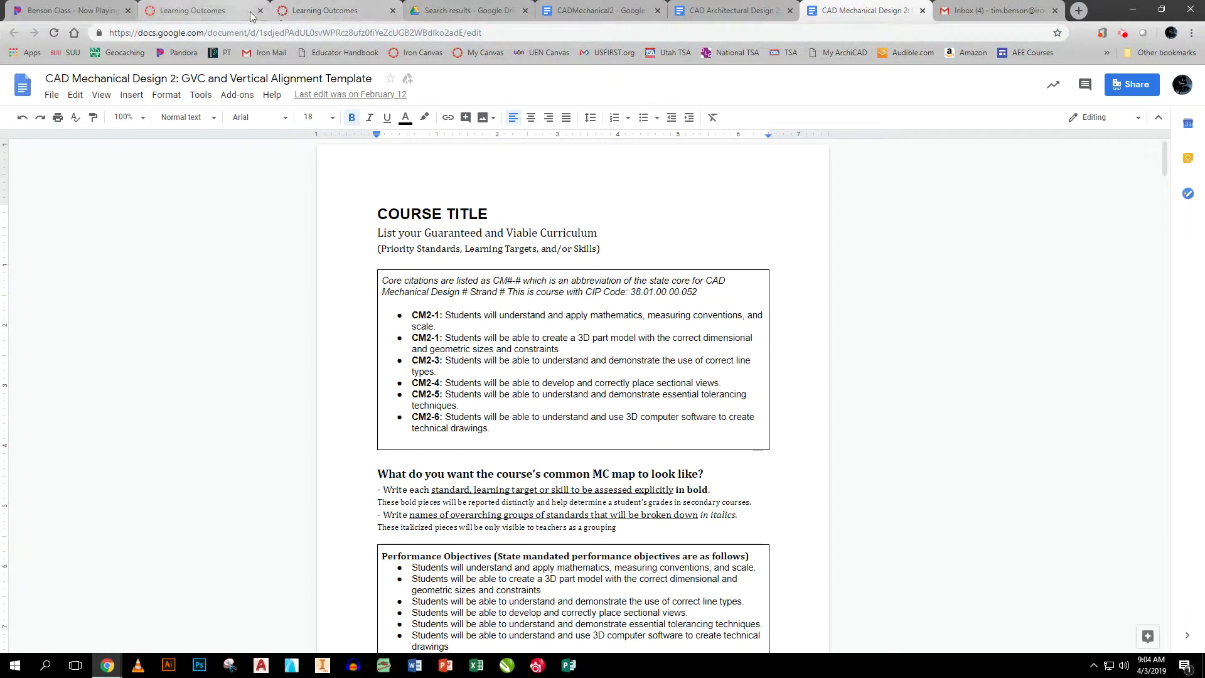
Start a new outcome in the Canvas course and begin its name with "CM2-1"
click(198, 13)
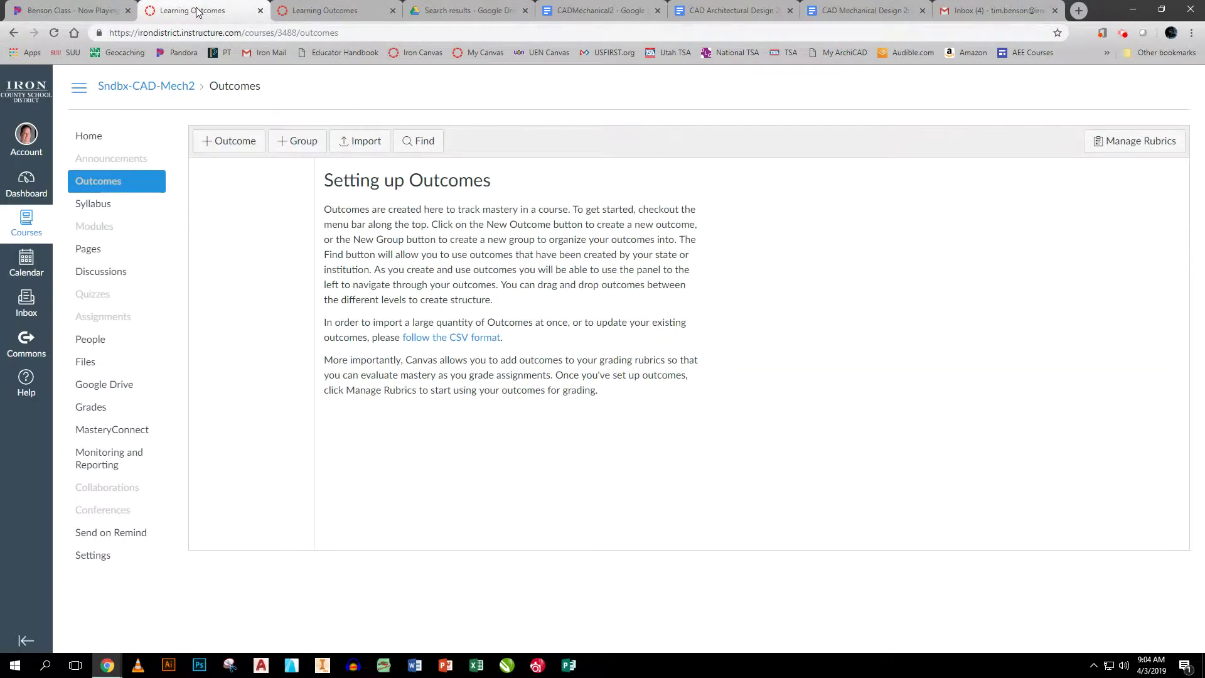
click(226, 146)
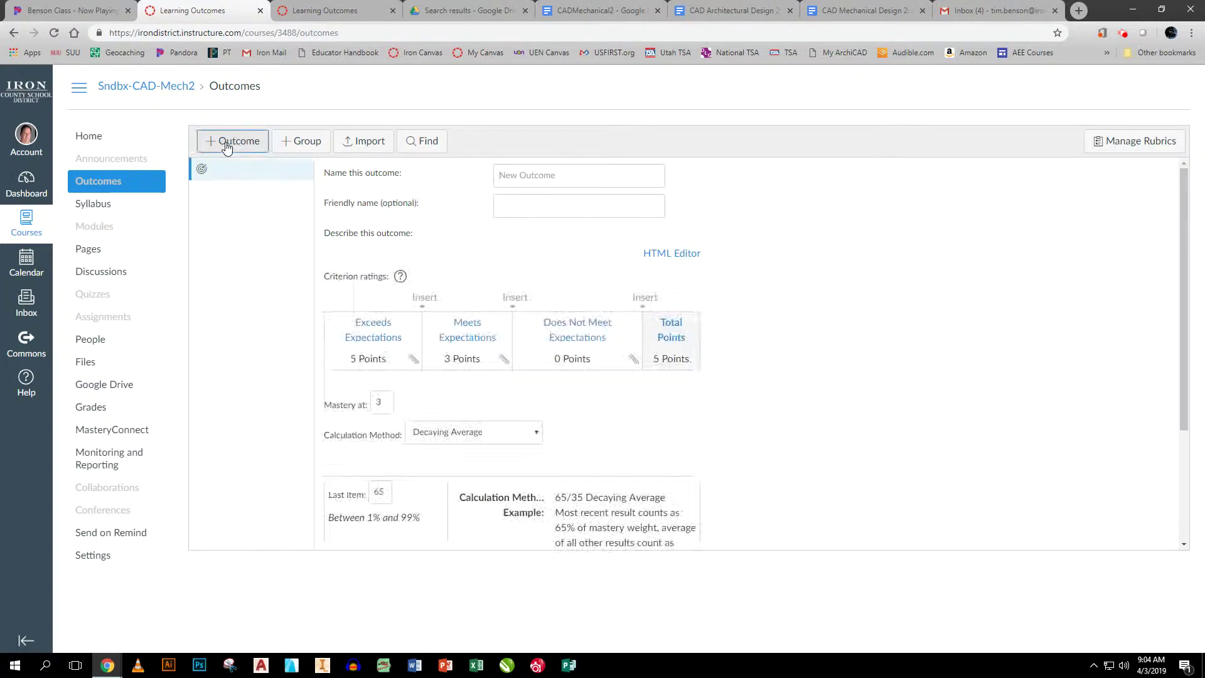
click(509, 175)
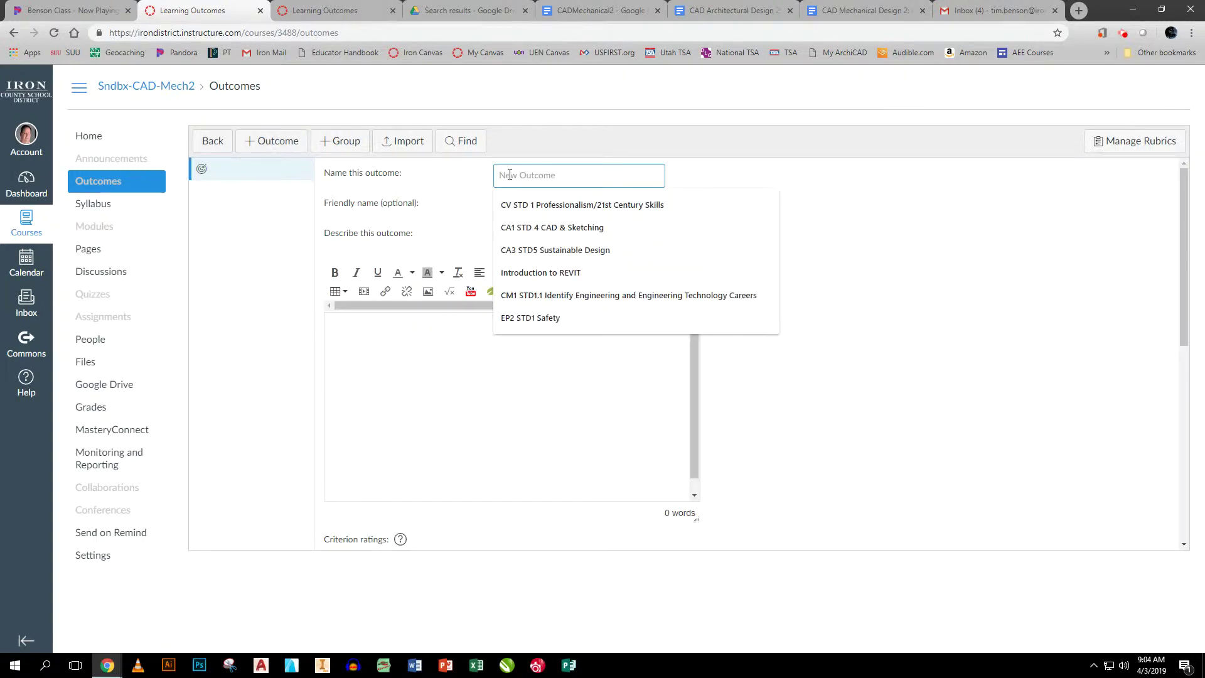
text(CM2)
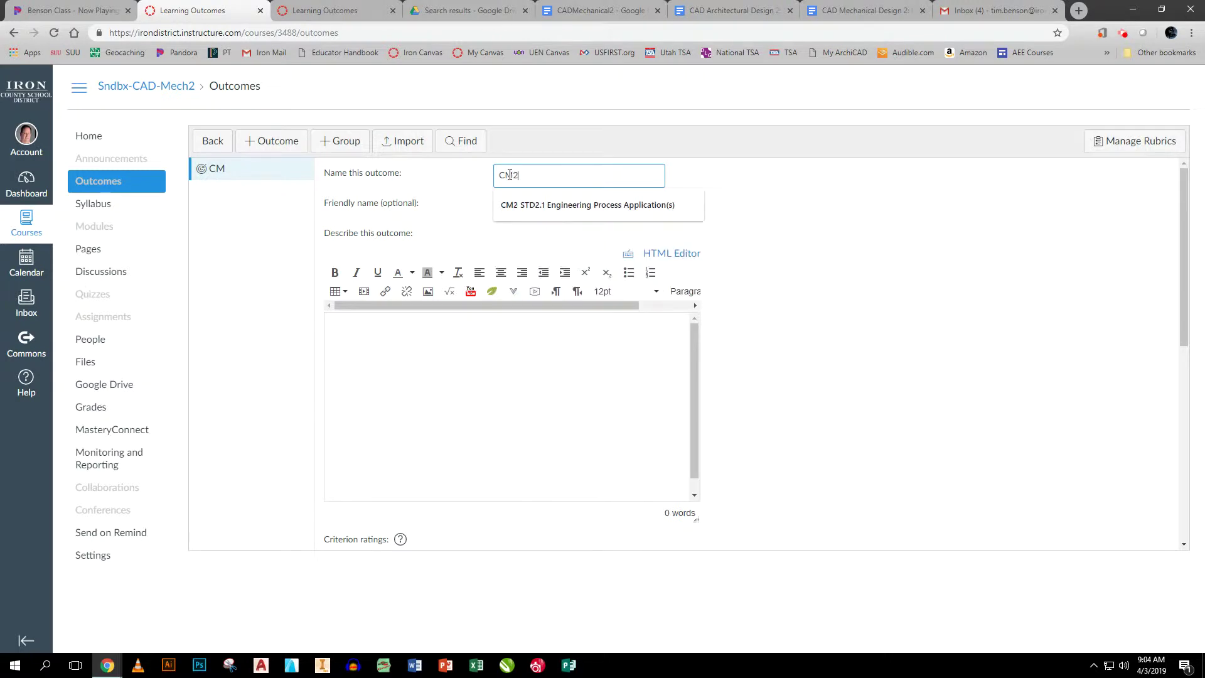
text(-1)
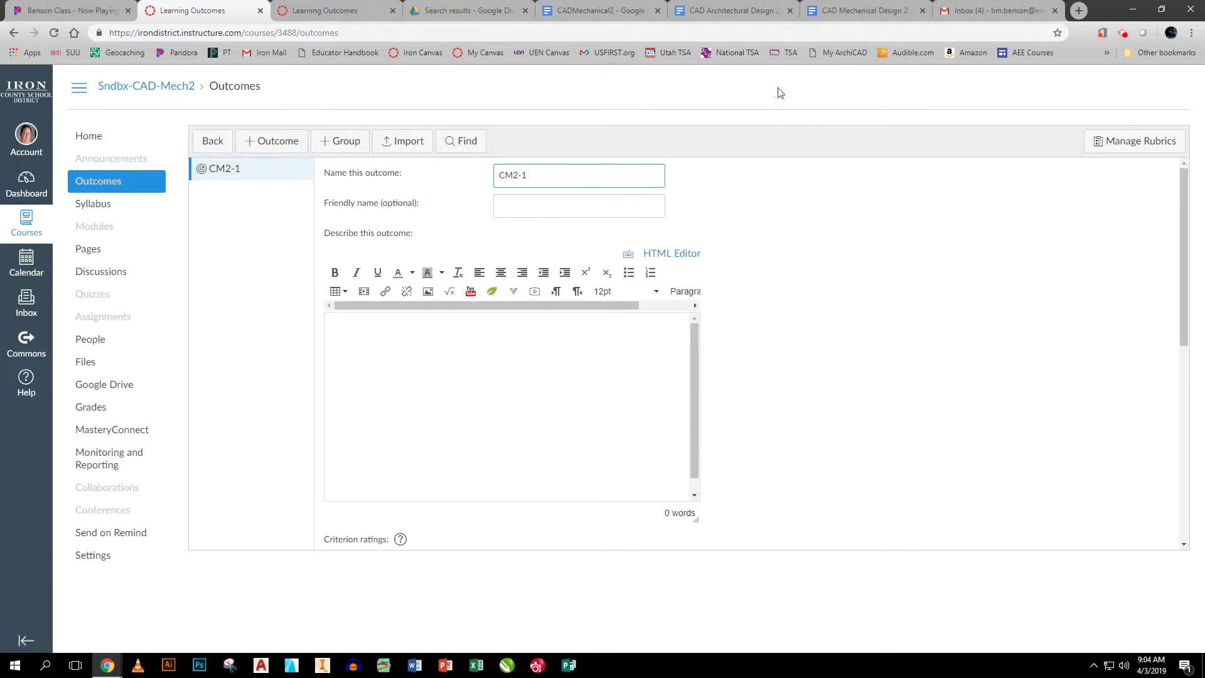
Check Strand 1 in the standards PDF and complete the outcome name as "CM2-1 Mathematics, Measuring, & Scale"
click(513, 14)
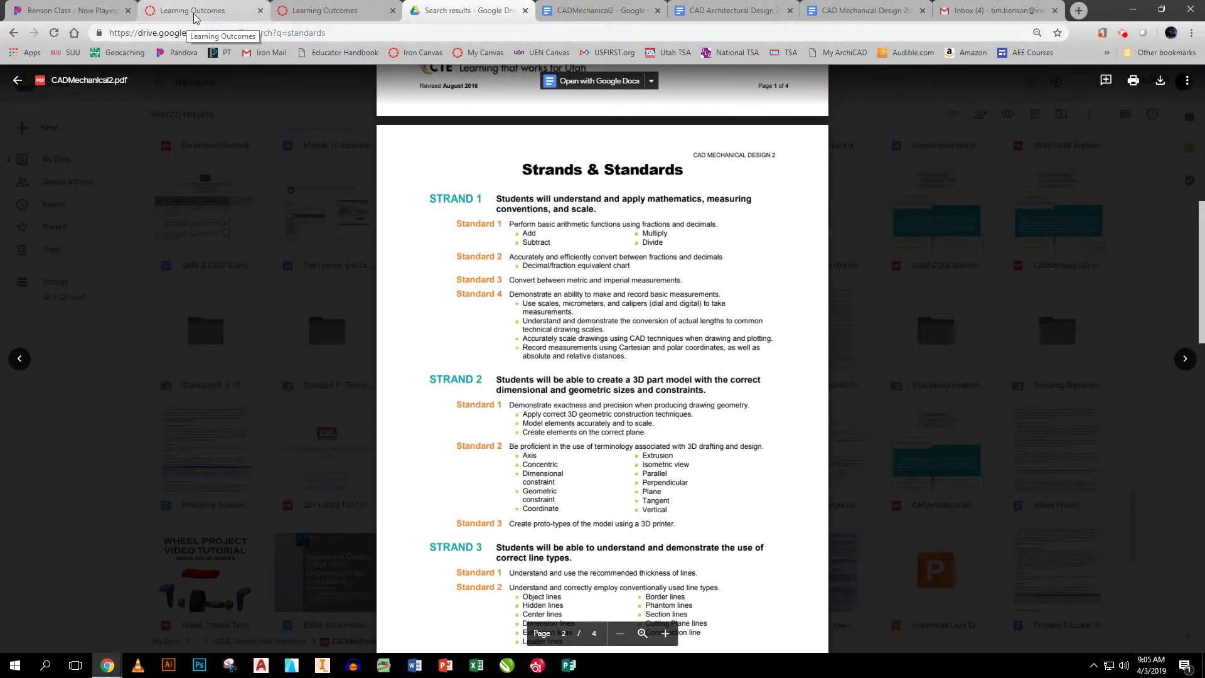
click(173, 10)
text(M)
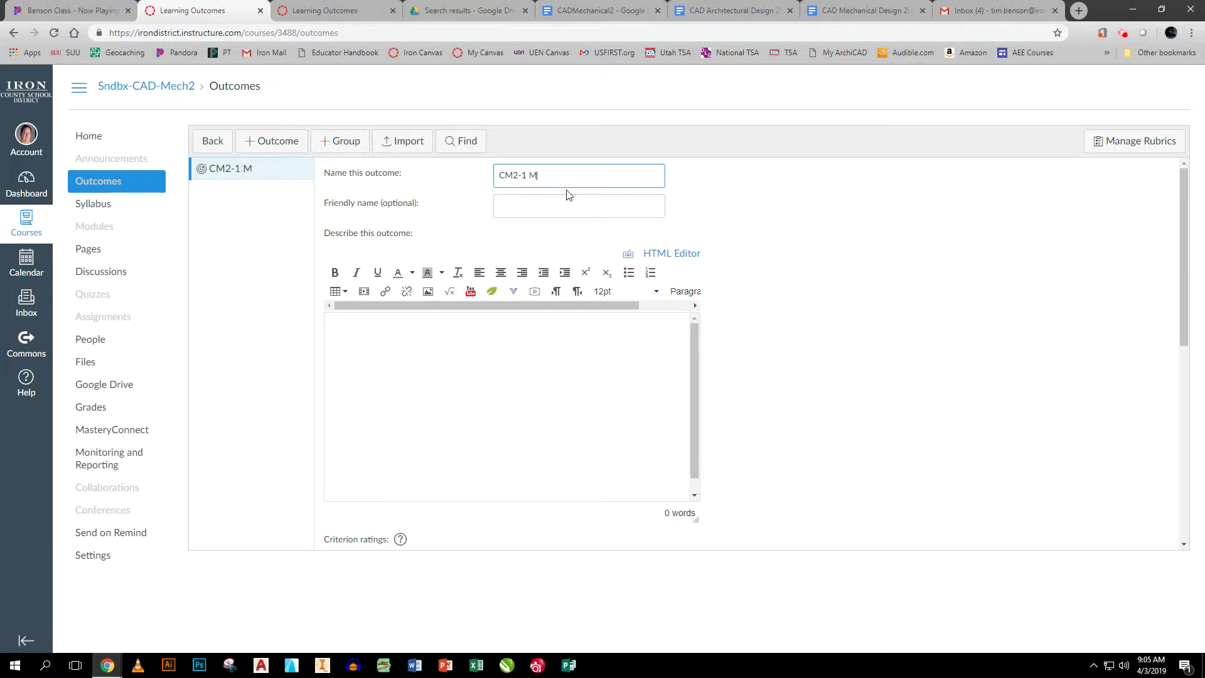
text(athematics Measuring Scale)
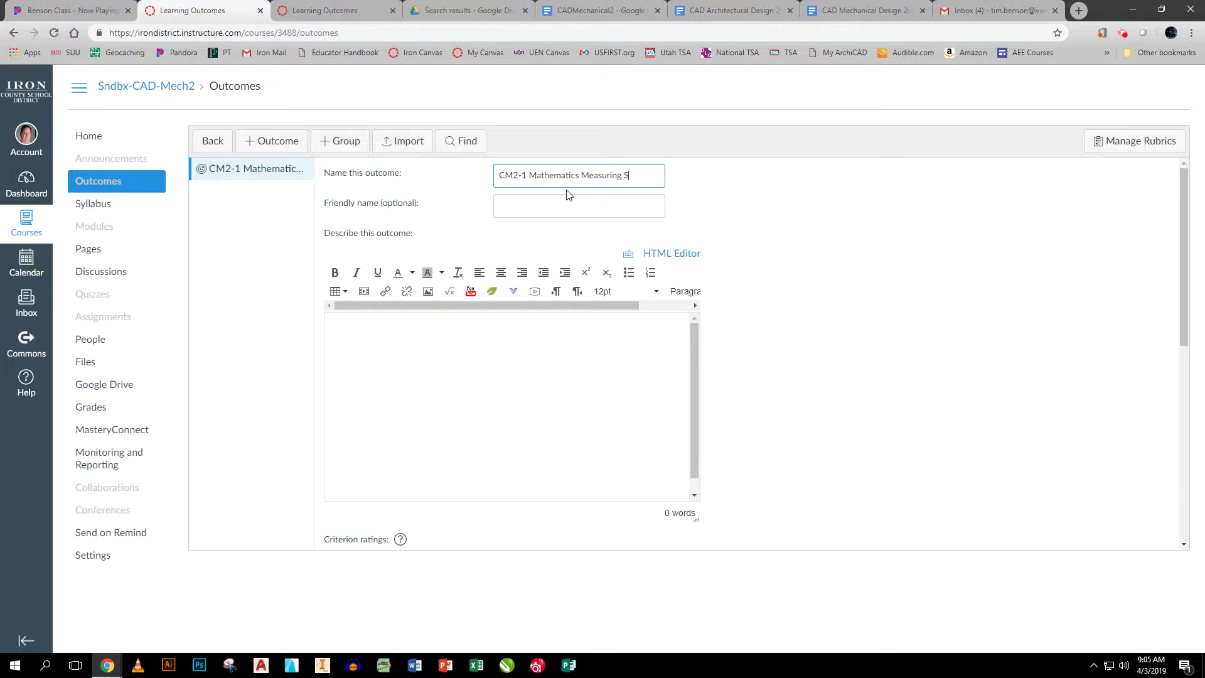
click(624, 175)
text(&)
click(578, 176)
text(,)
Set the outcome's friendly name to "CAD Mechanical Design 2 Strand 1 Standard 1 through 5", adapting the suggested Mechanical Design 1 entry
click(511, 201)
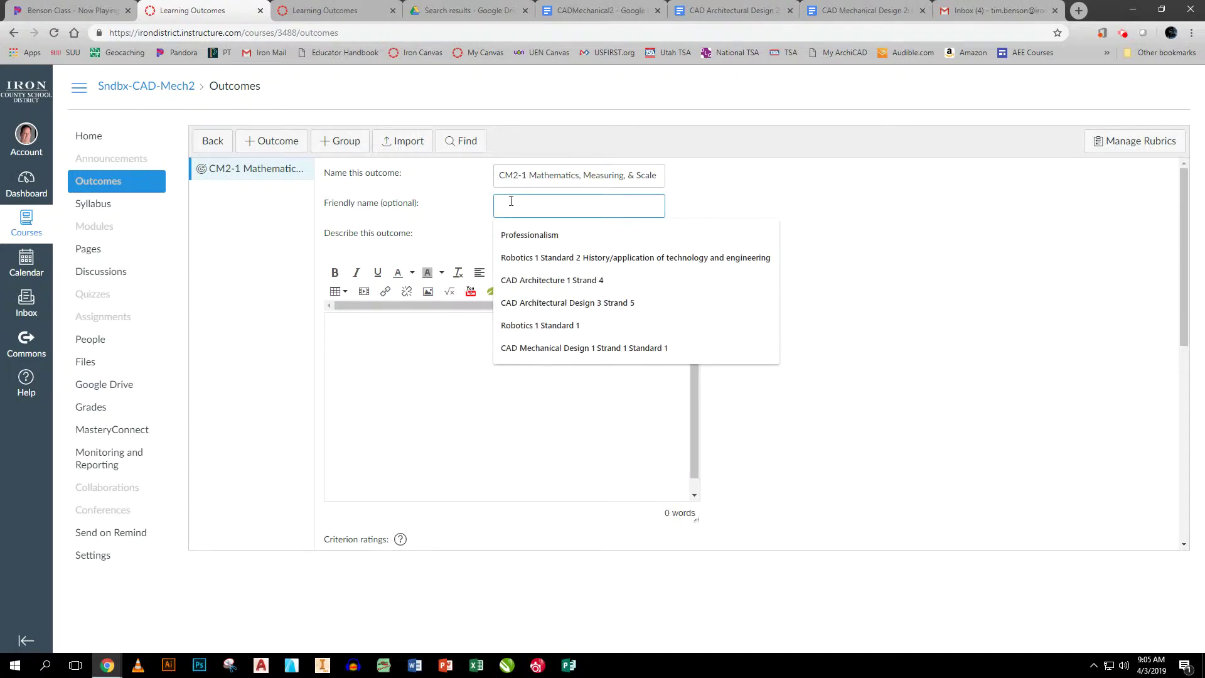
click(525, 349)
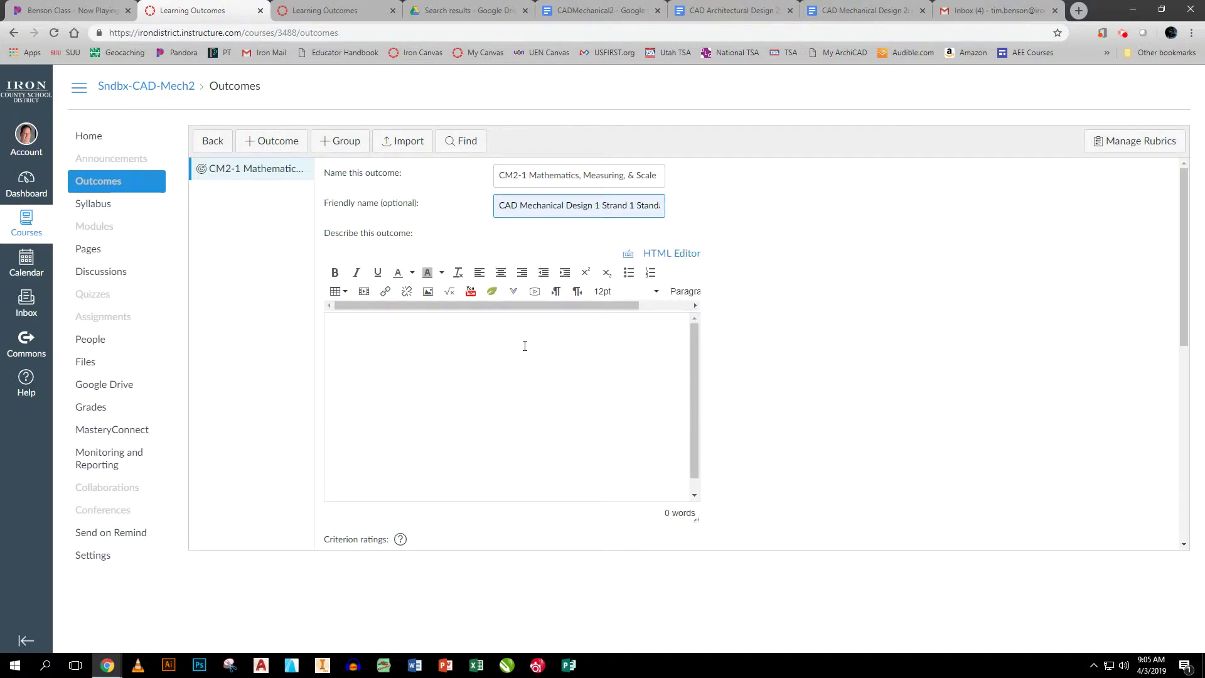
double_click(596, 205)
text(2)
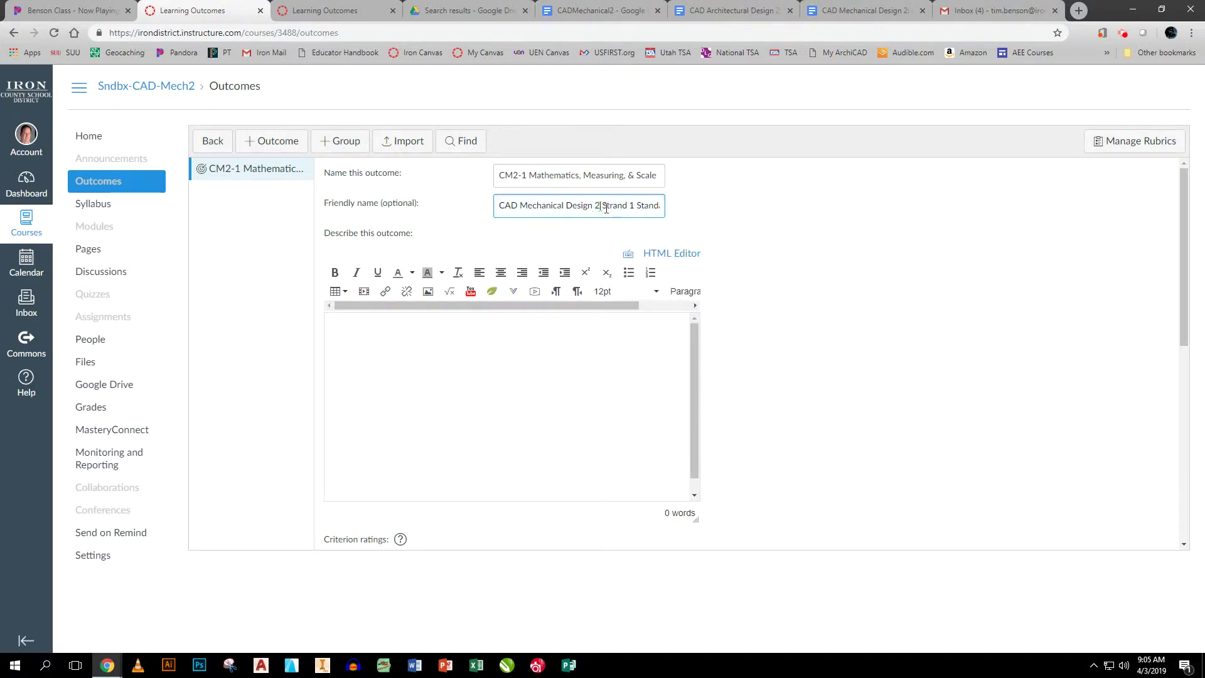
drag(654, 205, 668, 206)
click(651, 204)
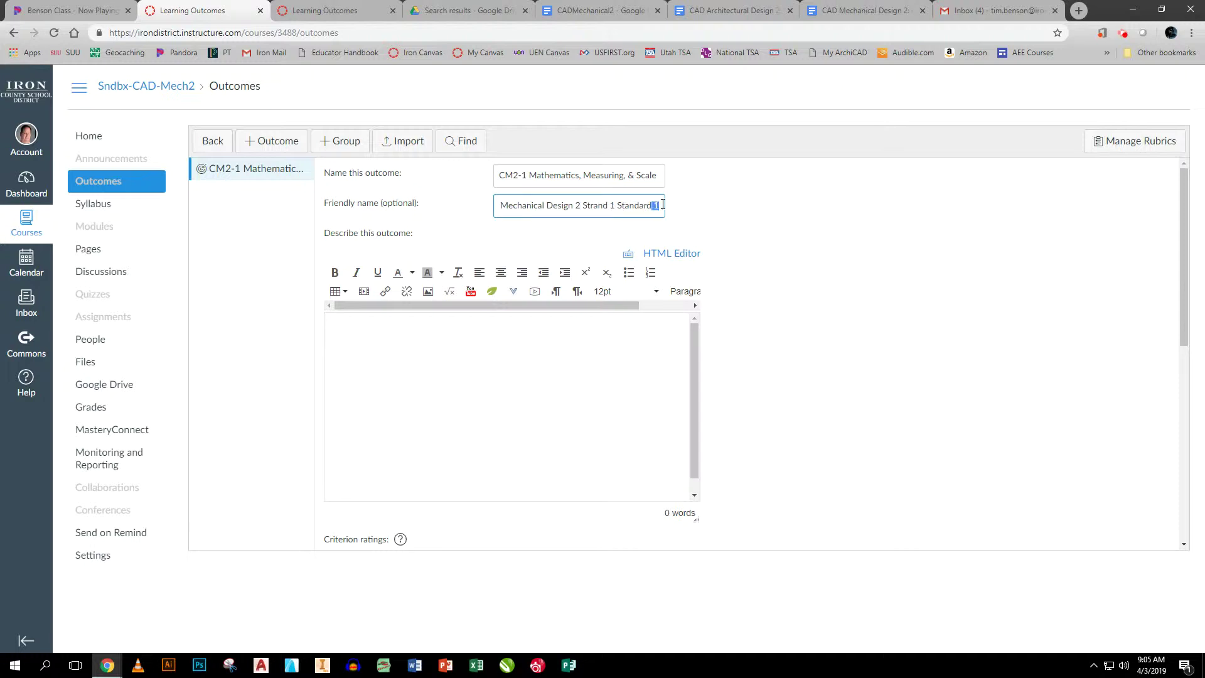
key(Delete)
key(Delete)
text(1 through 5)
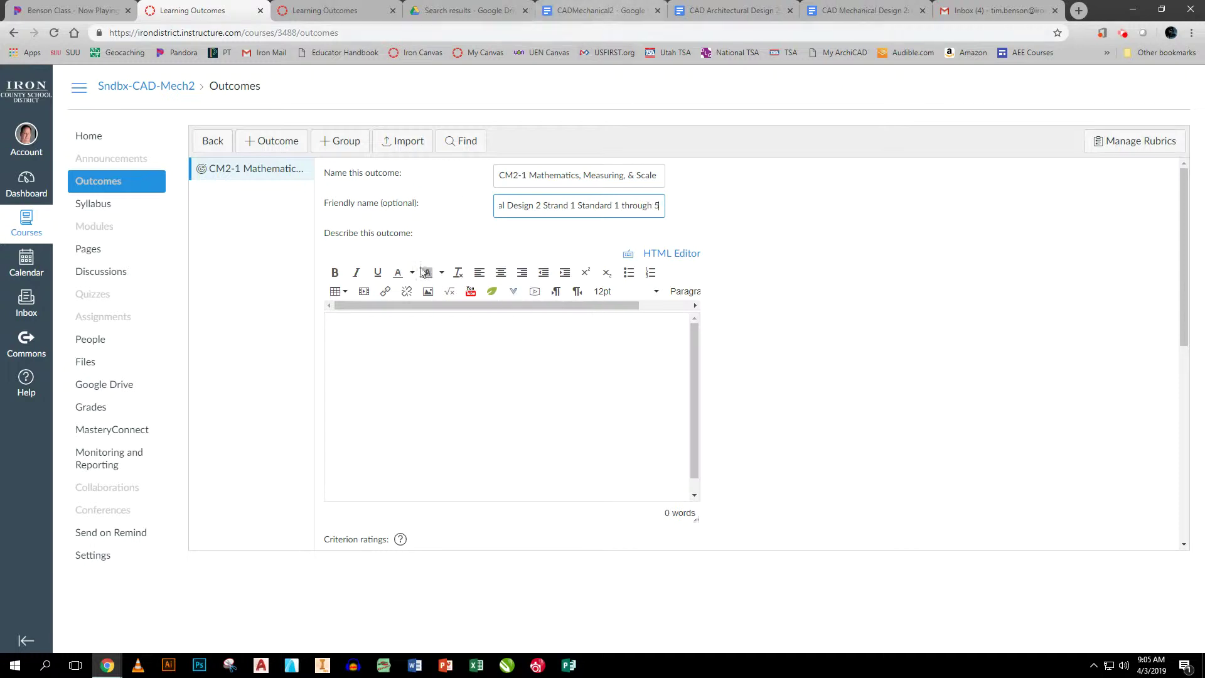
Paste the copied Strand 1 standards list into the outcome description and change the friendly name's ending to "through 4"
click(345, 324)
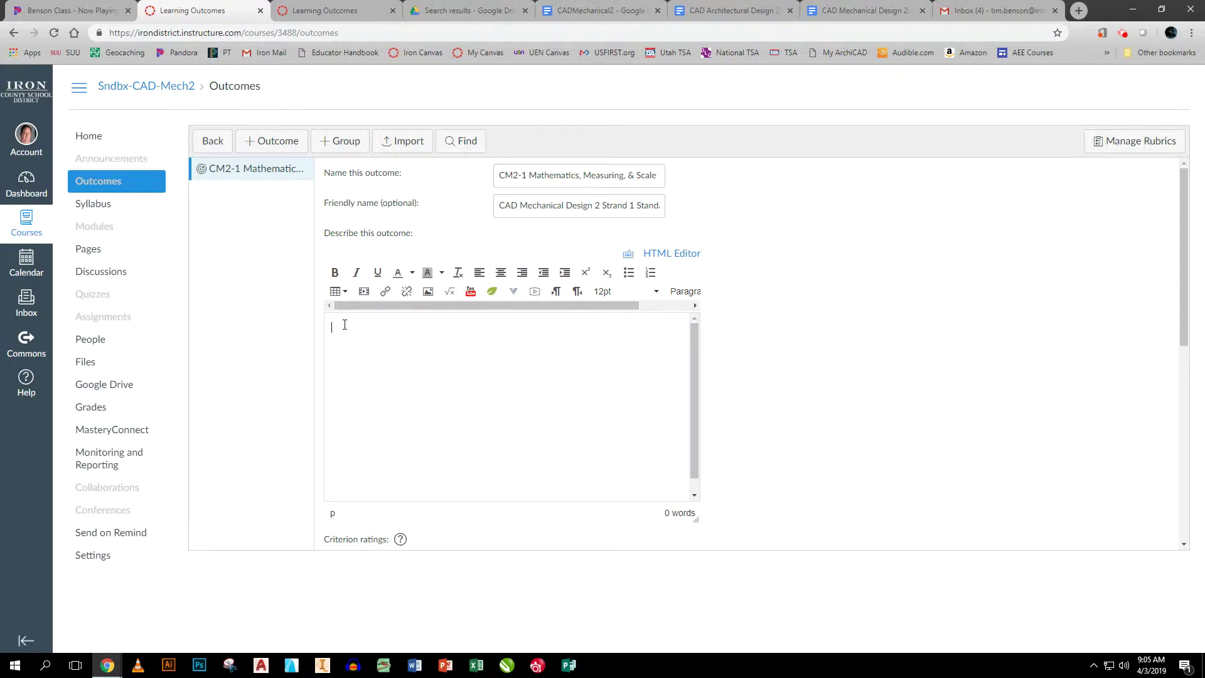
key(ctrl+v)
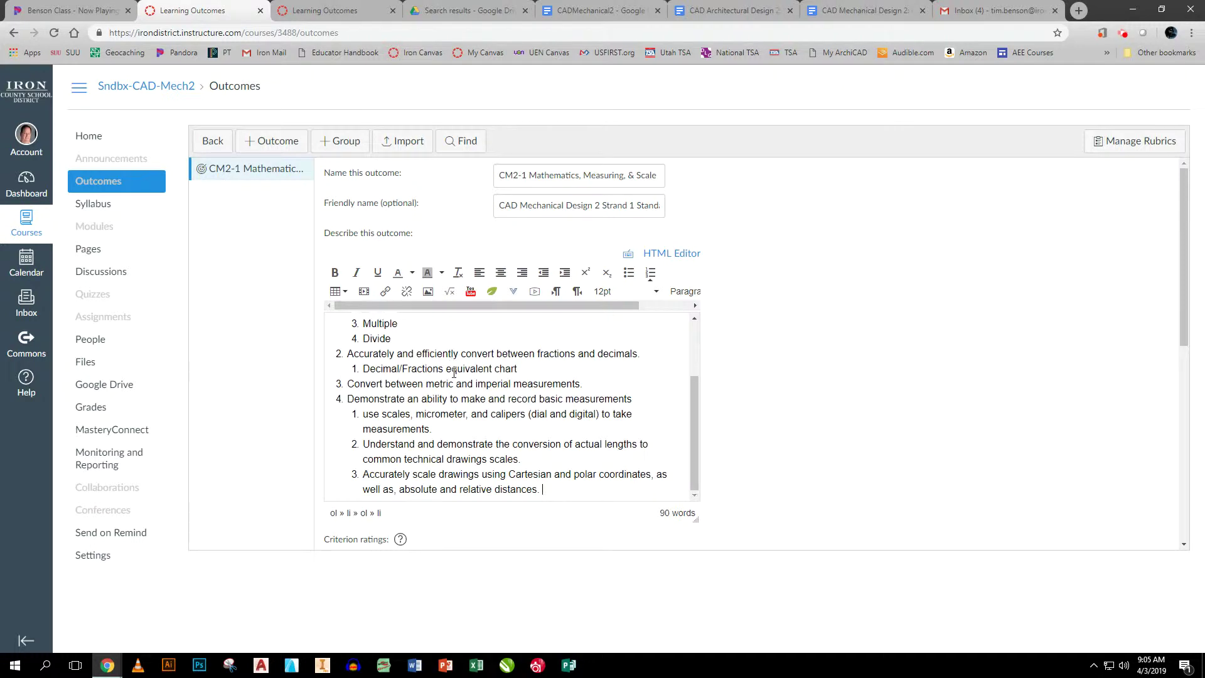
drag(650, 205, 685, 207)
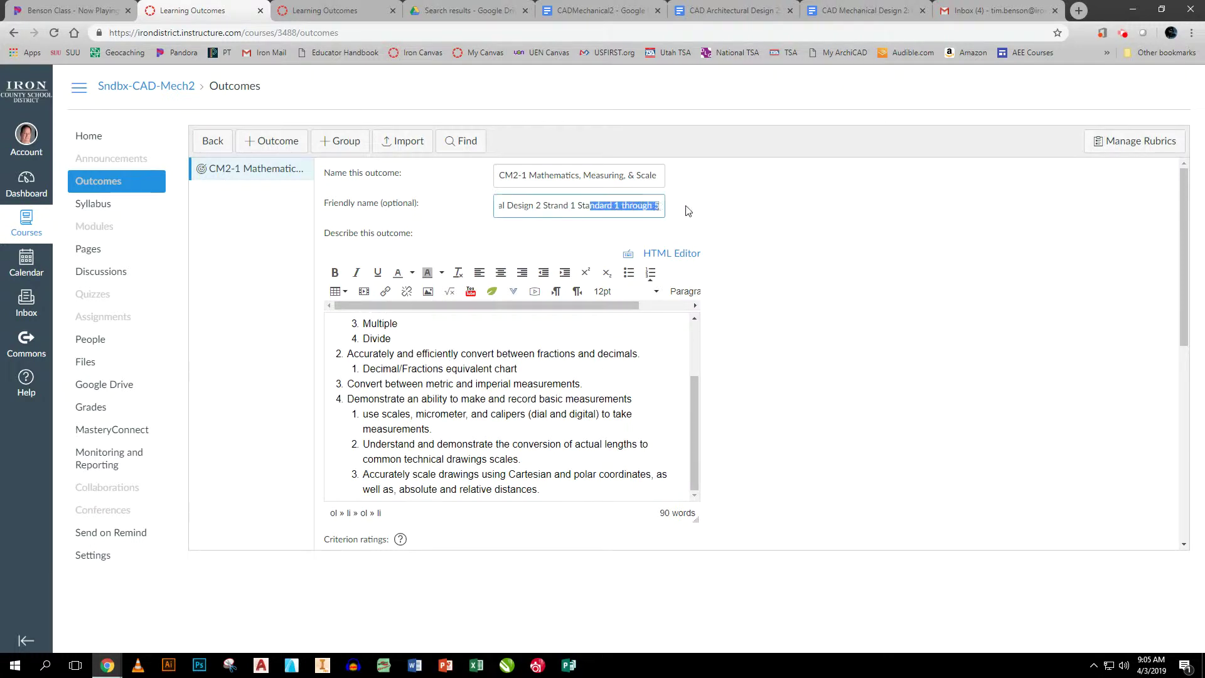
double_click(655, 205)
text(4)
Change the Exceeds Expectations criterion rating to "Highly Proficient" worth 4 points
scroll(628, 399, down, 3)
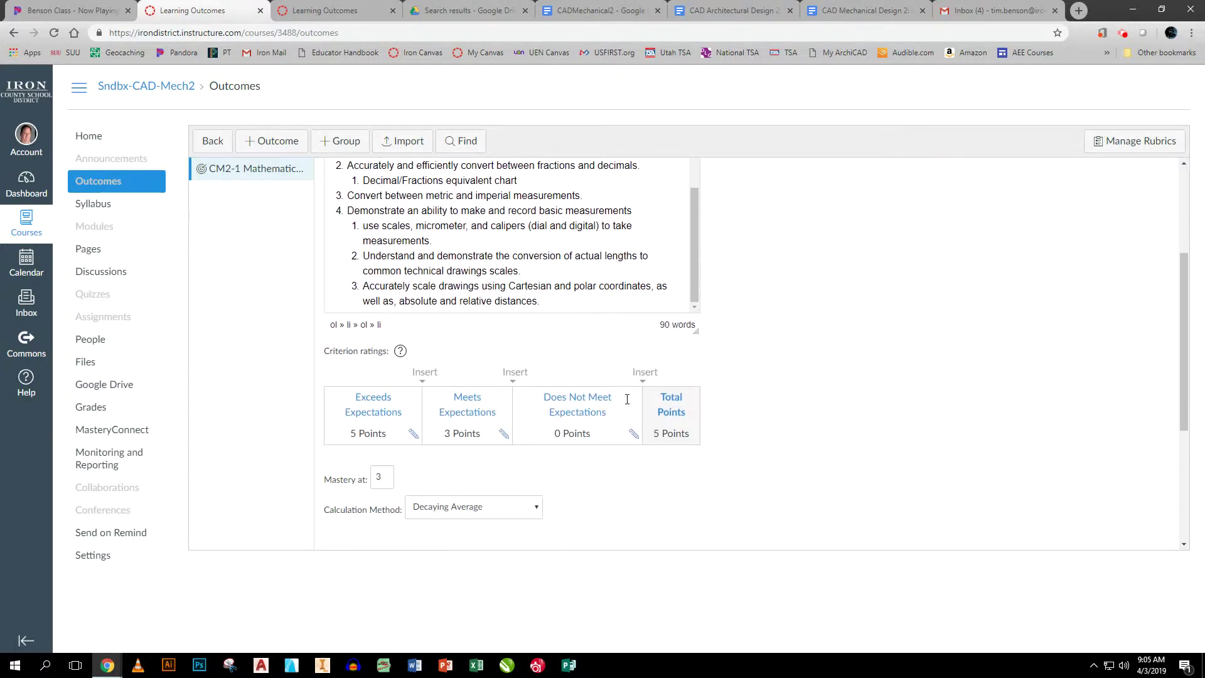
click(413, 434)
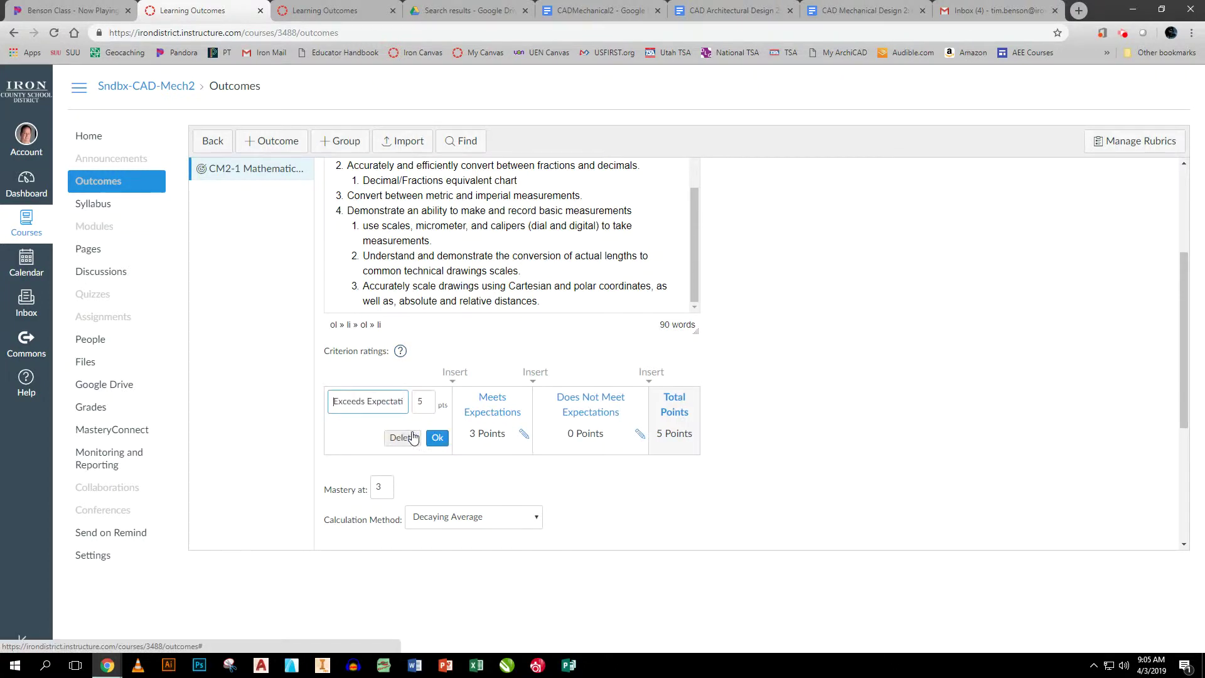
double_click(423, 405)
text(4)
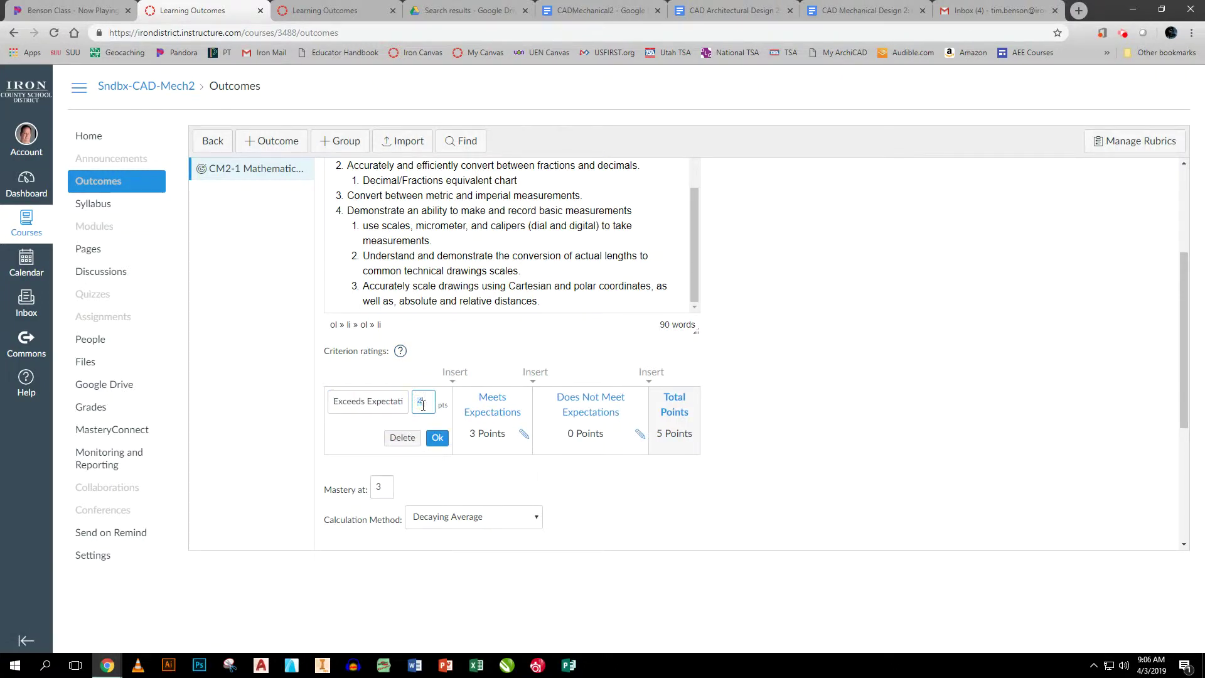
triple_click(395, 403)
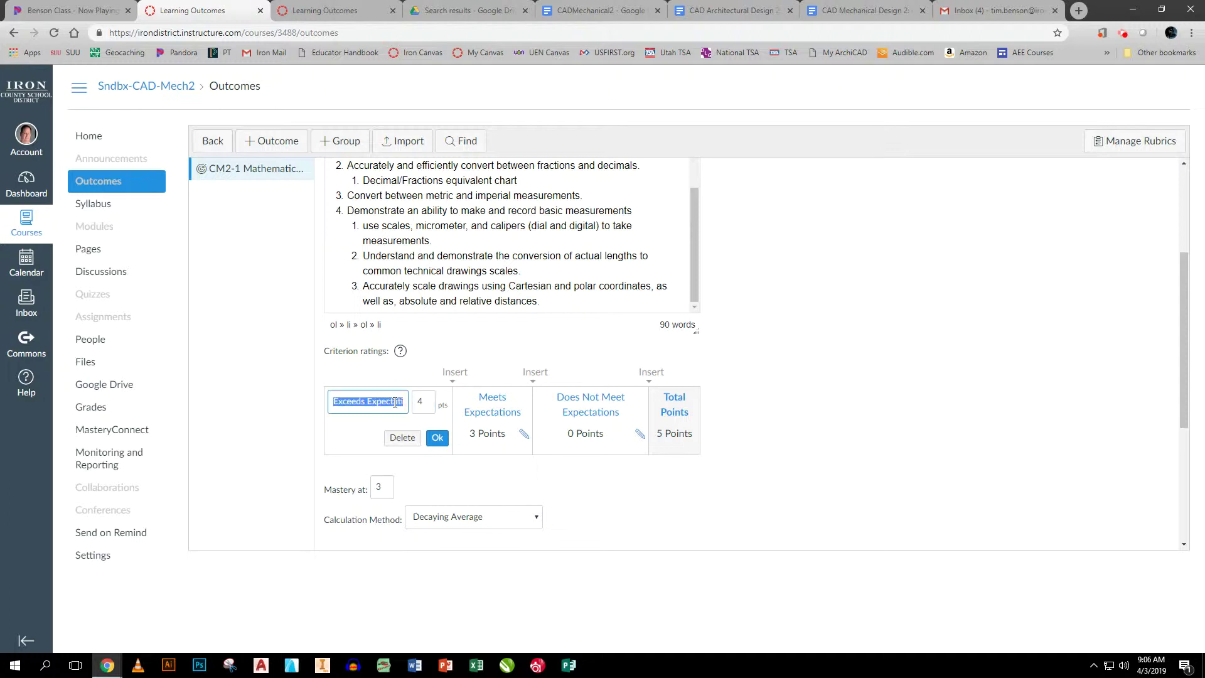
text(Highly Proficient)
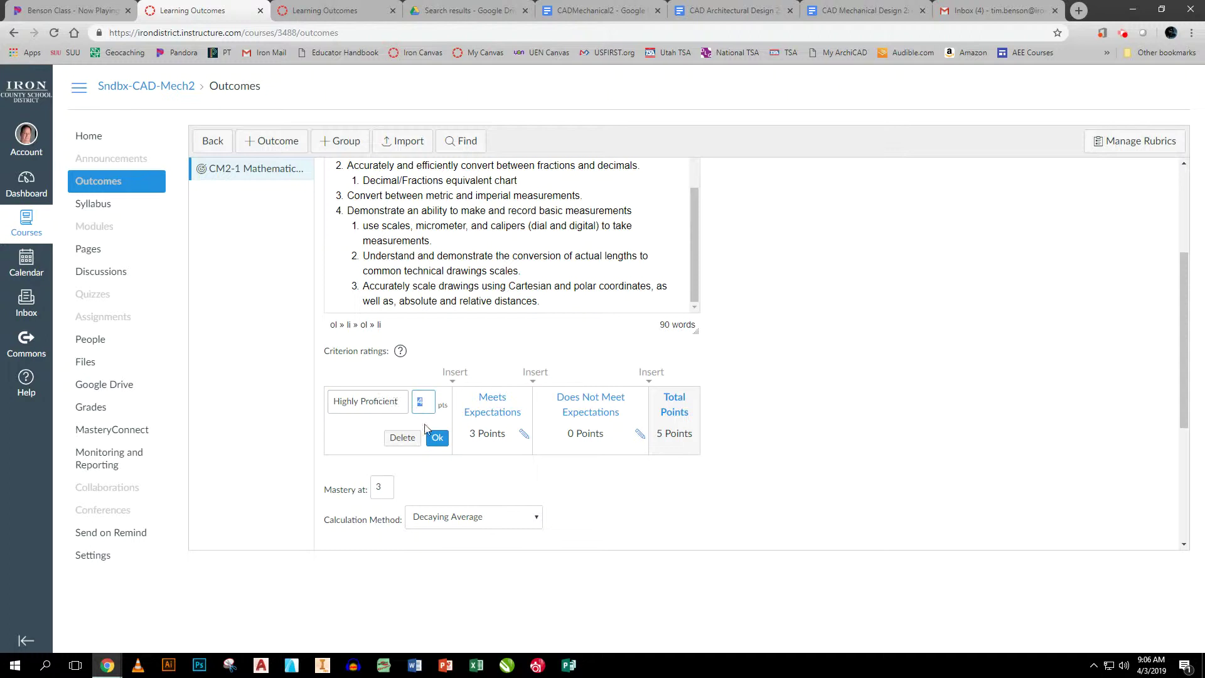
click(437, 437)
Rename the Meets Expectations criterion rating as "PRoficient"
click(492, 418)
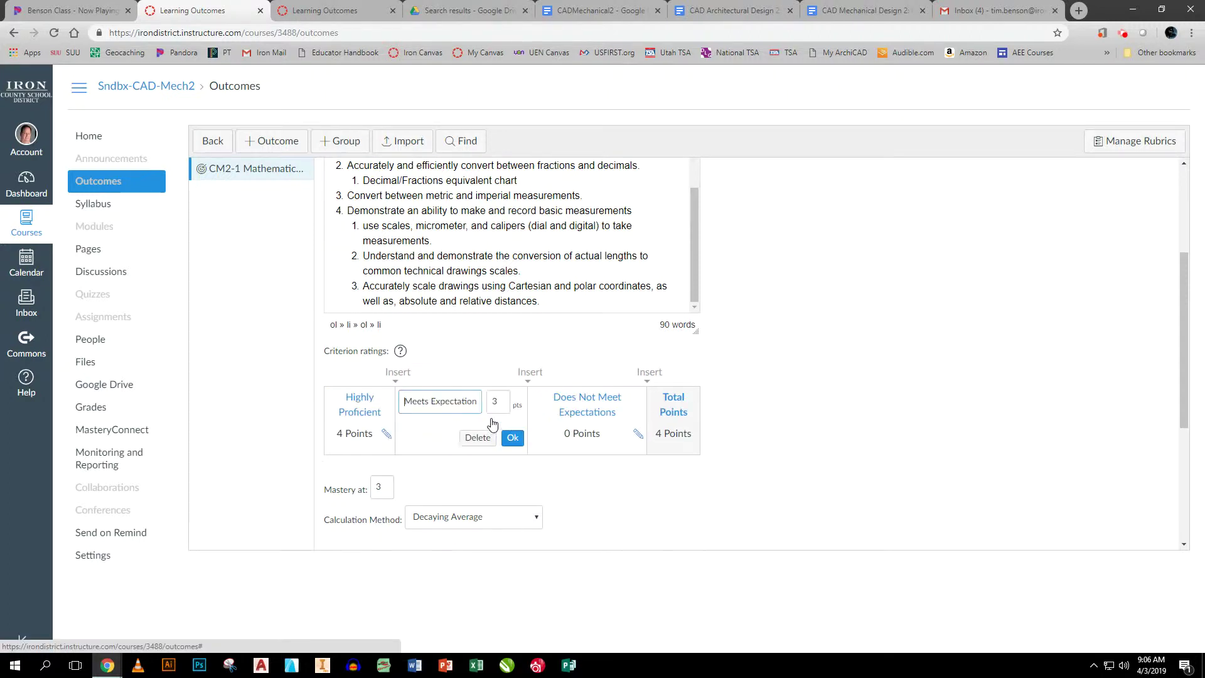
text(PRoficient)
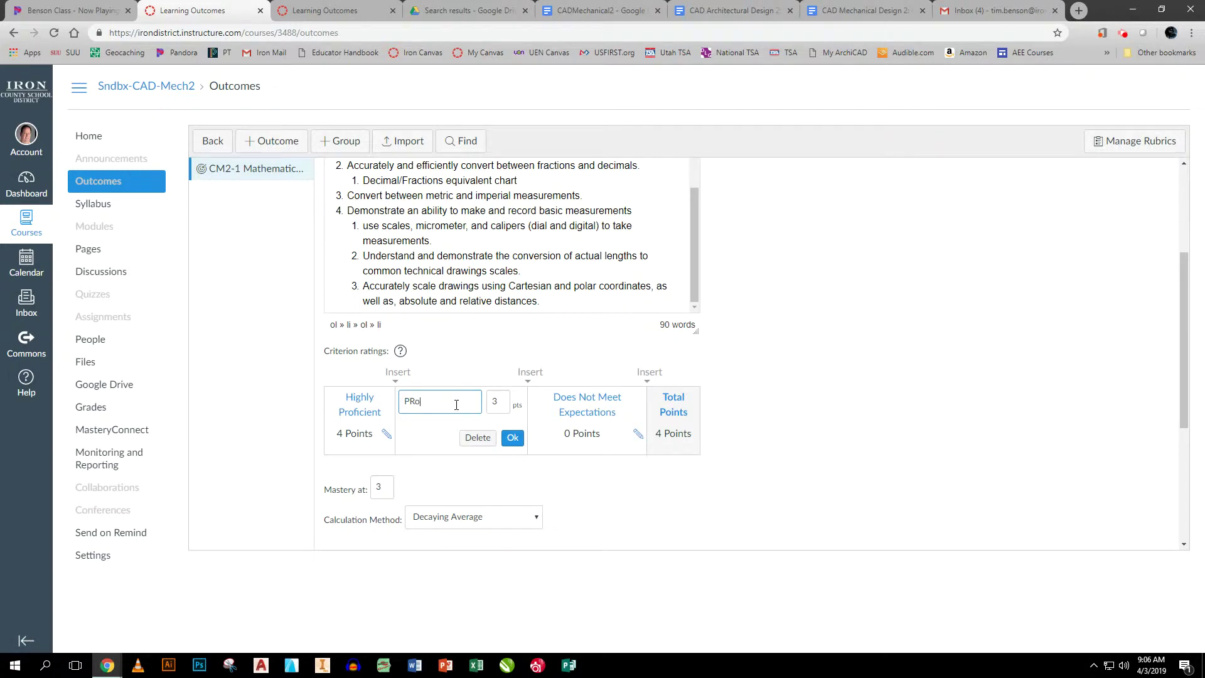
click(512, 437)
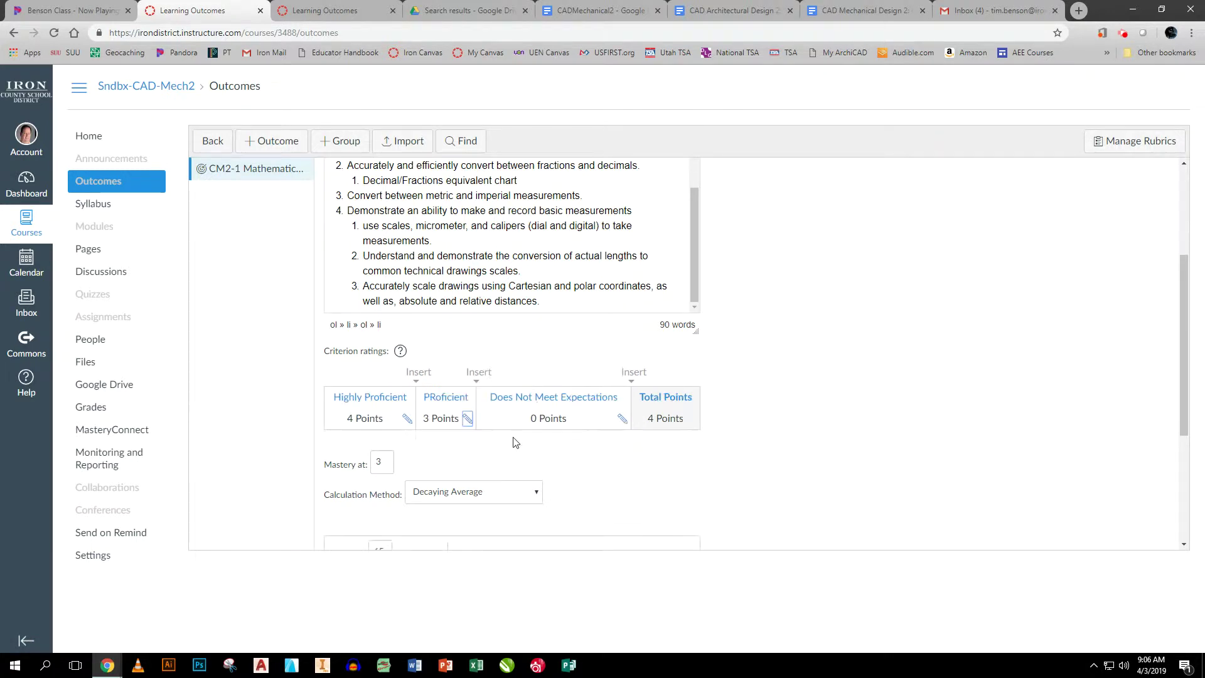
Insert a criterion rating named "Insufficient" worth 2 points between PRoficient and Does Not Meet Expectations
click(479, 377)
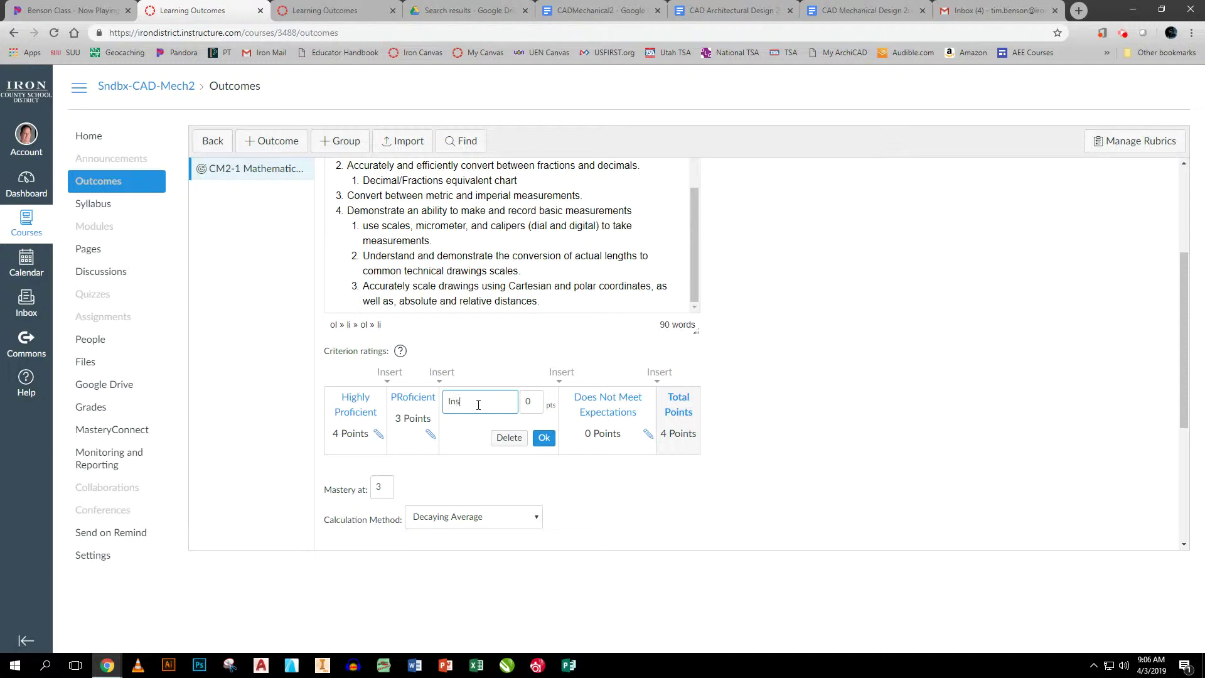
text(Insufficient)
key(Tab)
text(2)
click(544, 439)
Correct the capitalization of the 3-point criterion rating so that it reads "Proficient"
click(450, 438)
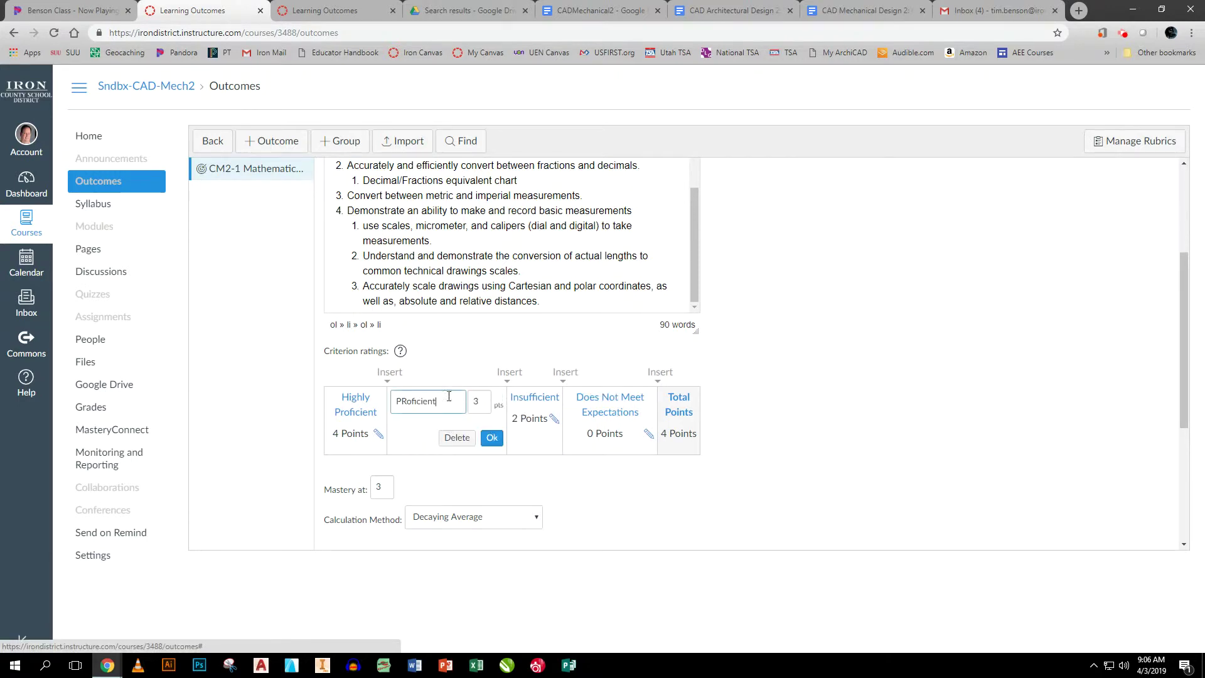
click(405, 402)
key(BackSpace)
text(r)
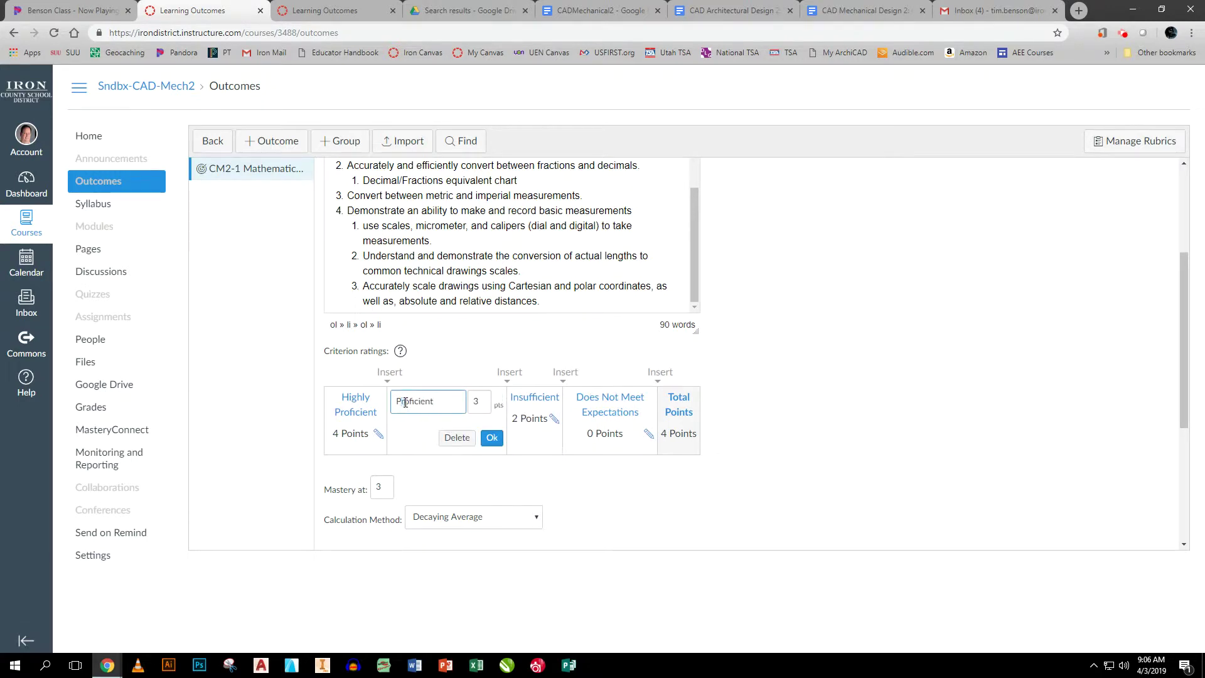
click(491, 438)
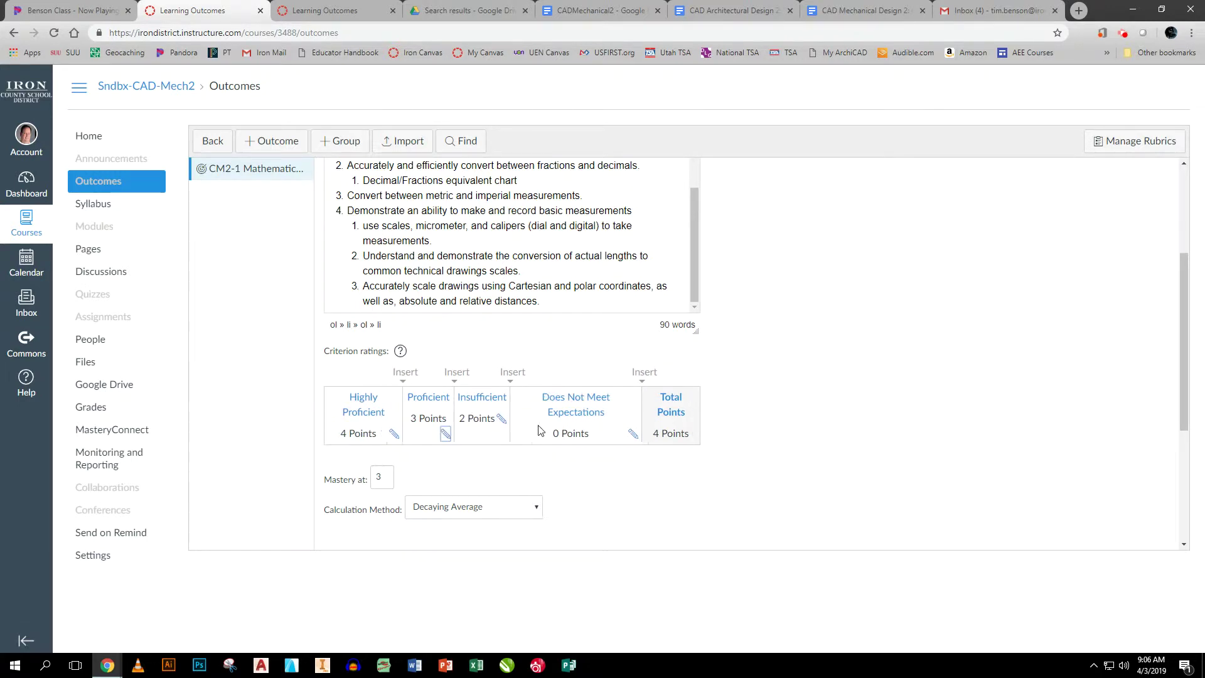
Insert a criterion rating named "Below Standard" worth 1 point between Insufficient and Does Not Meet Expectations
click(512, 374)
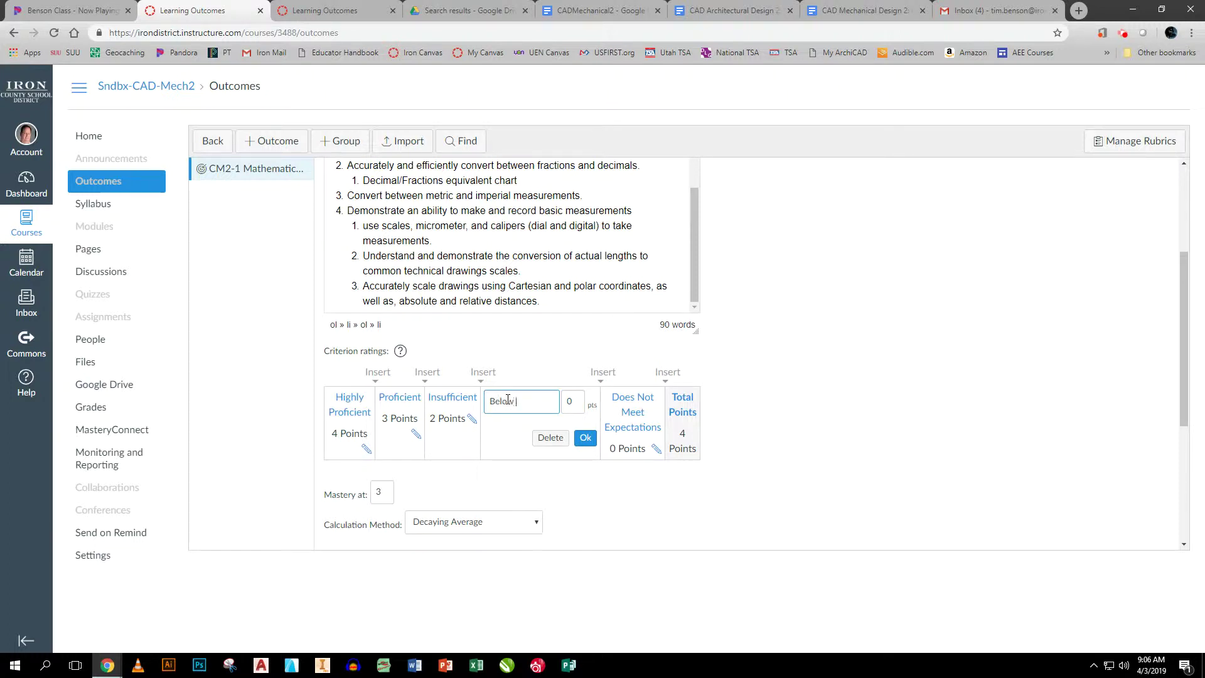
text(Standard)
key(Tab)
text(1)
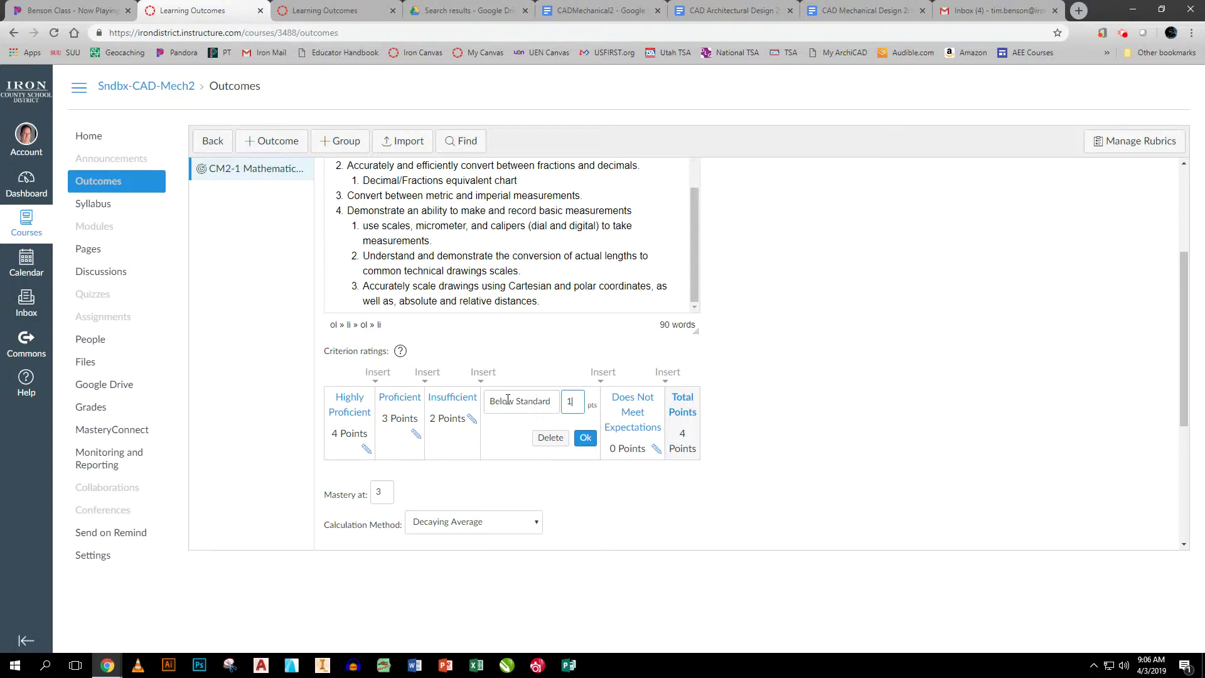
click(585, 438)
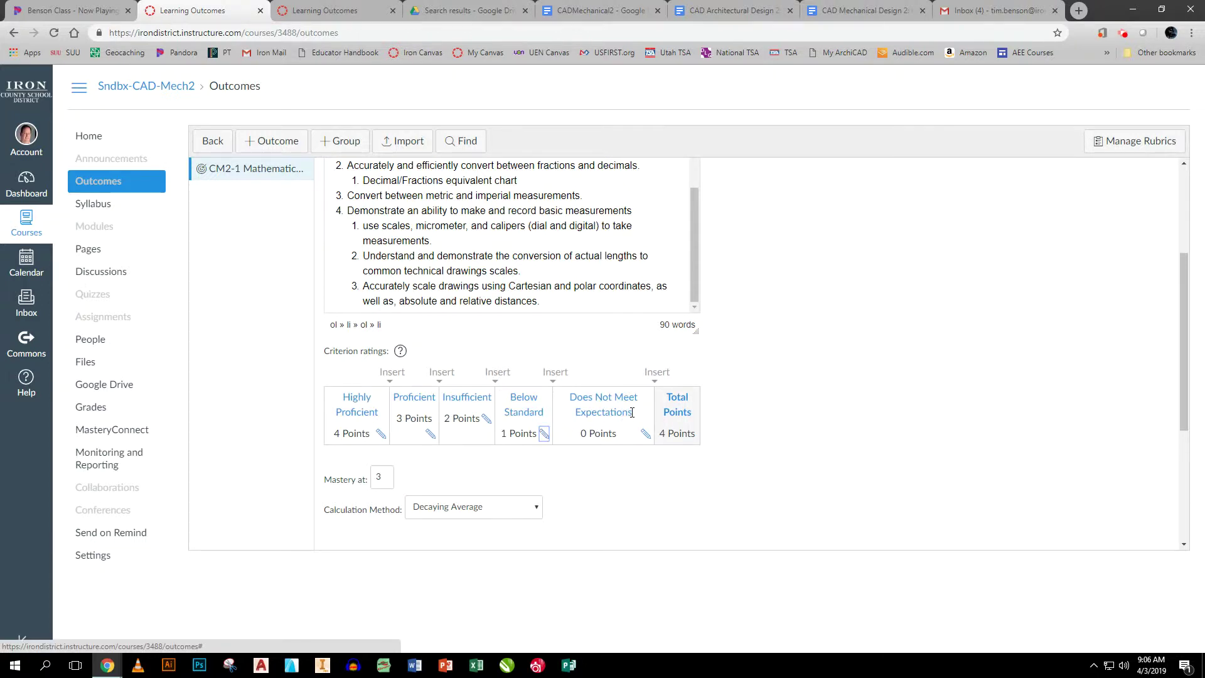
Rename the Does Not Meet Expectations criterion rating as "No Data"
click(646, 433)
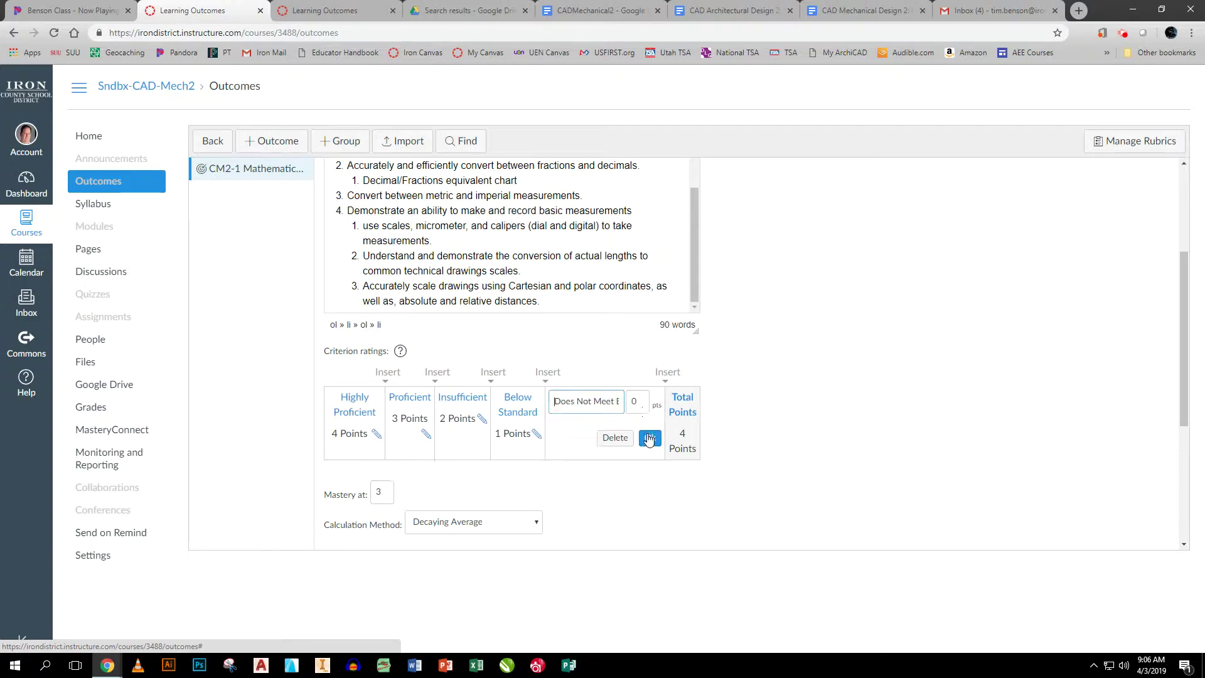
triple_click(613, 400)
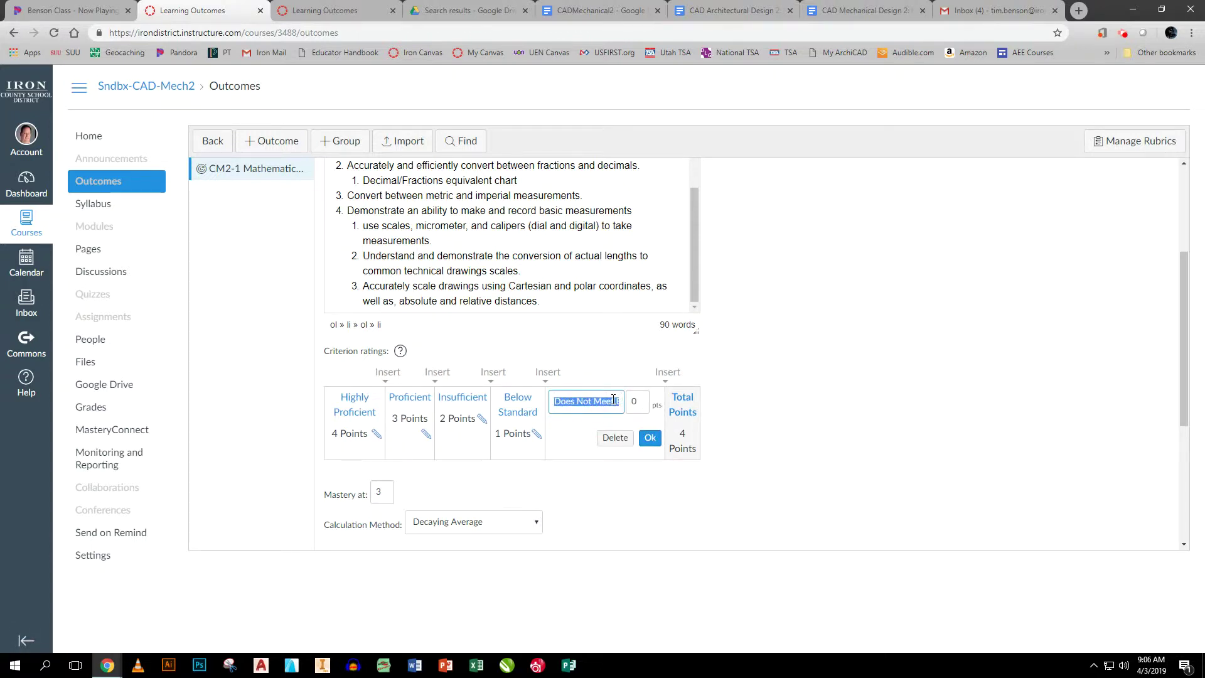
text(No Data)
click(650, 438)
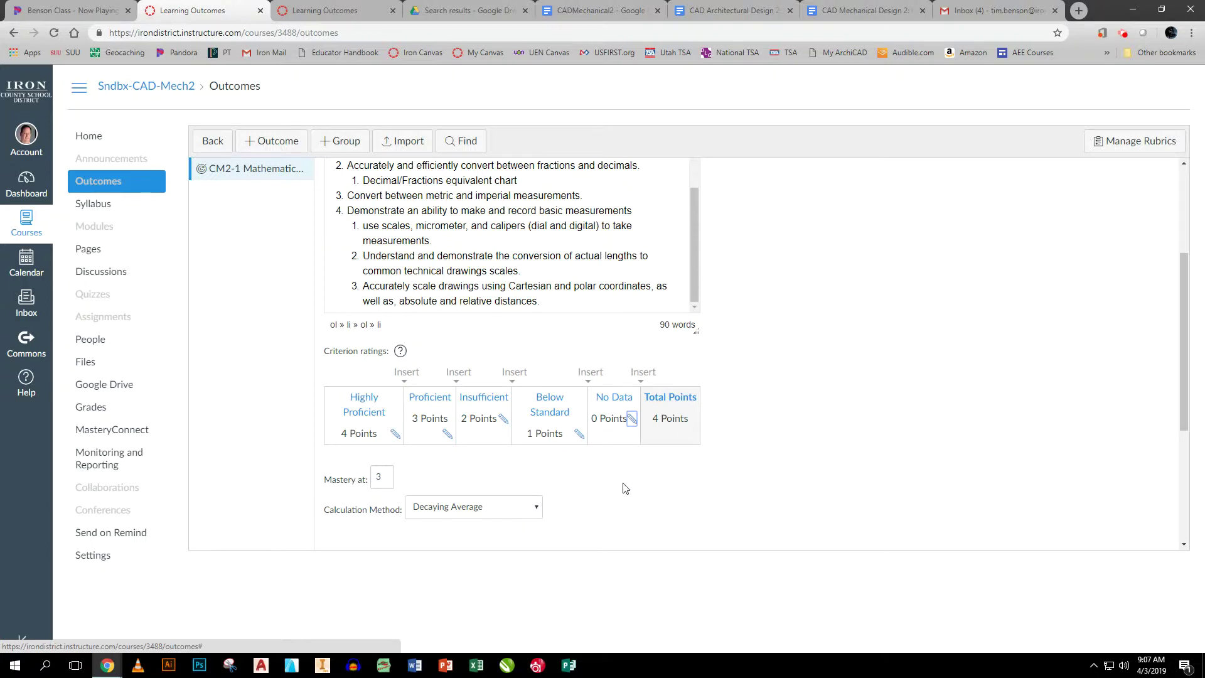
Review the outcome's mastery settings, its last item weighting and the available calculation methods
scroll(621, 487, down, 1)
scroll(564, 449, down, 1)
scroll(379, 449, down, 2)
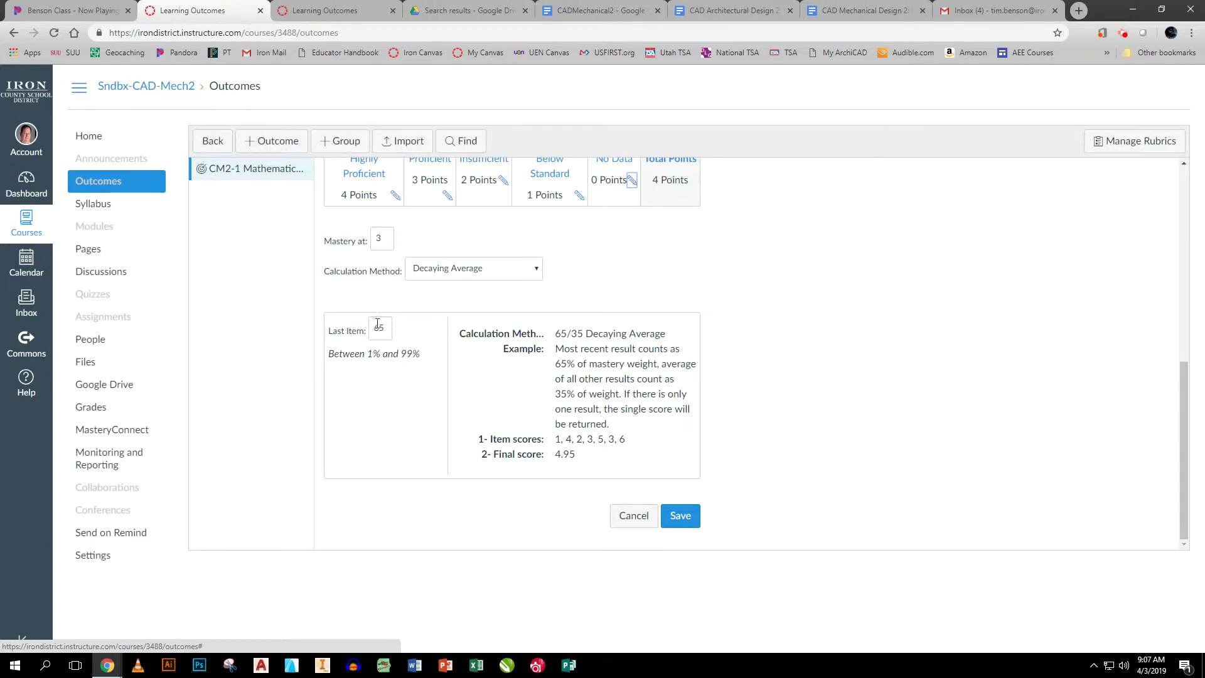
double_click(379, 329)
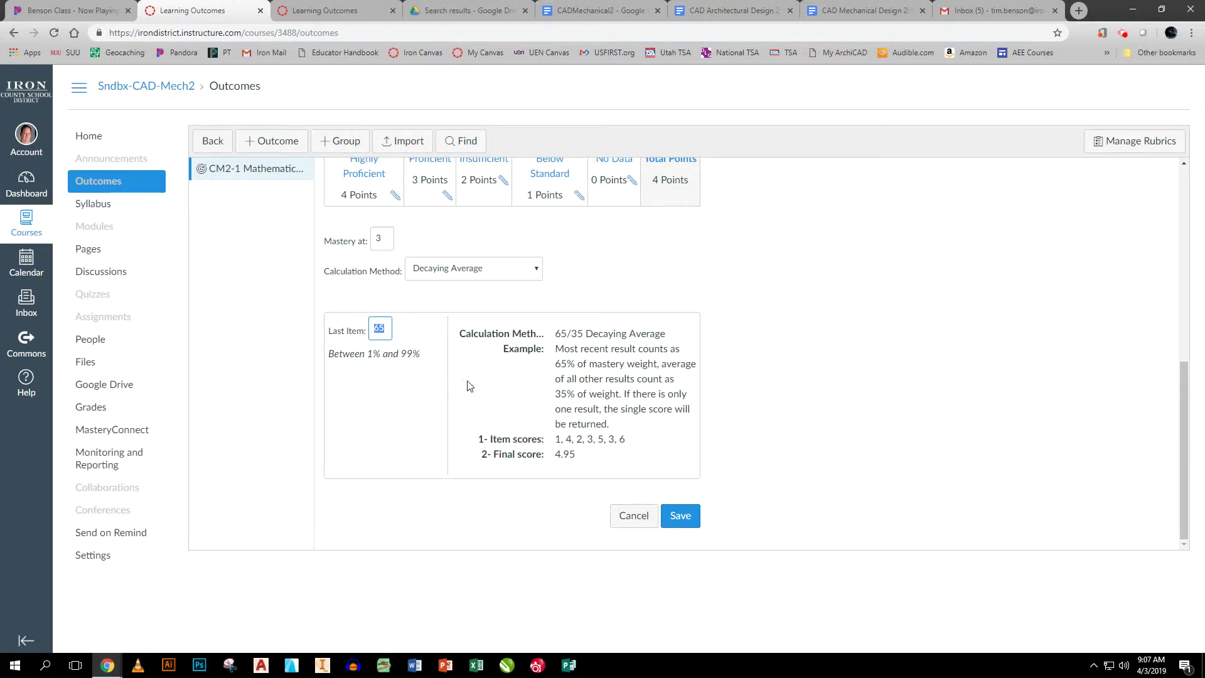
click(534, 275)
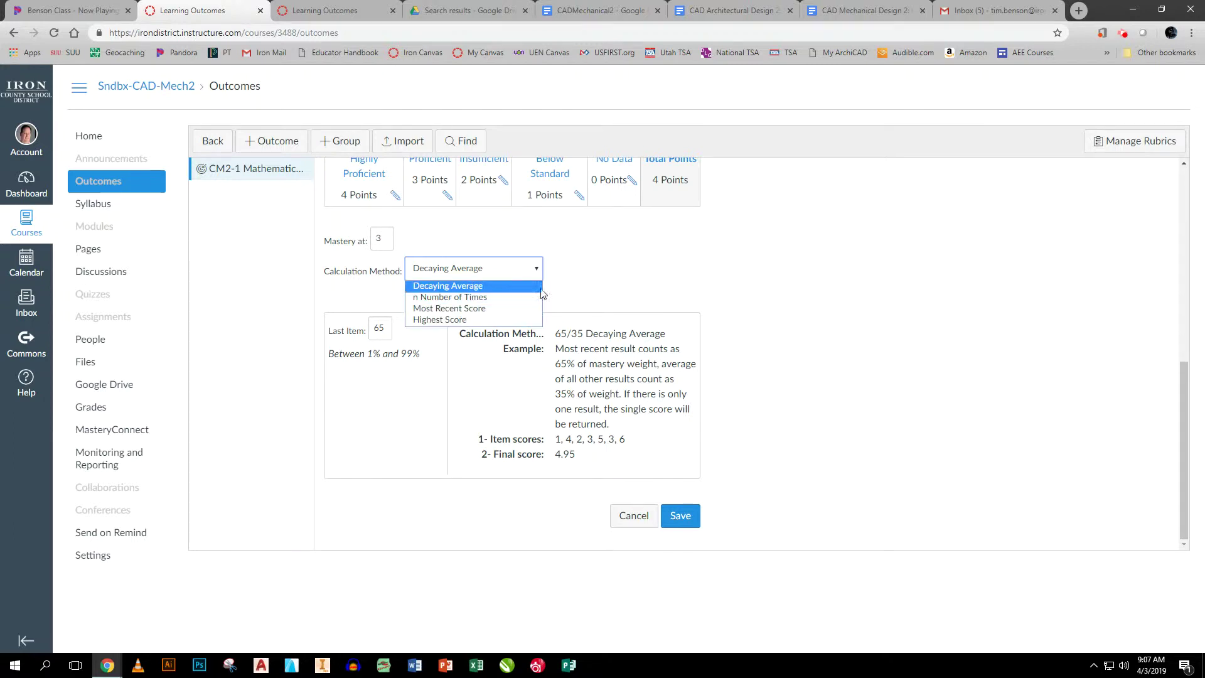
click(616, 281)
click(535, 271)
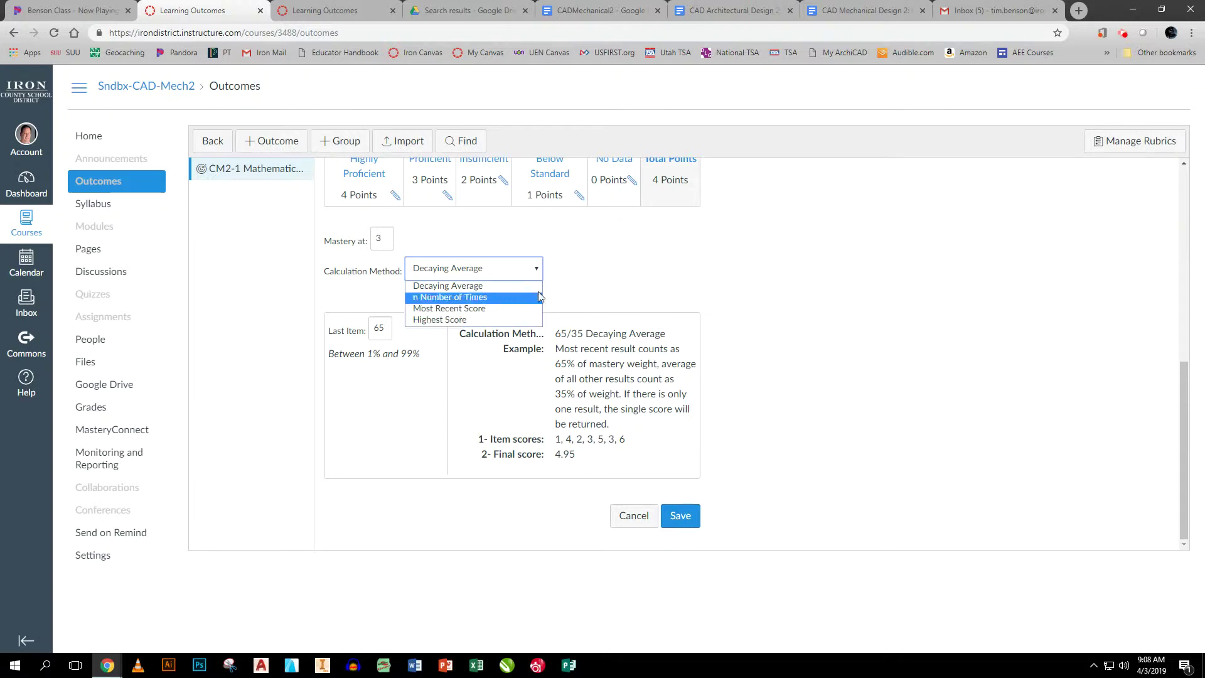
click(611, 275)
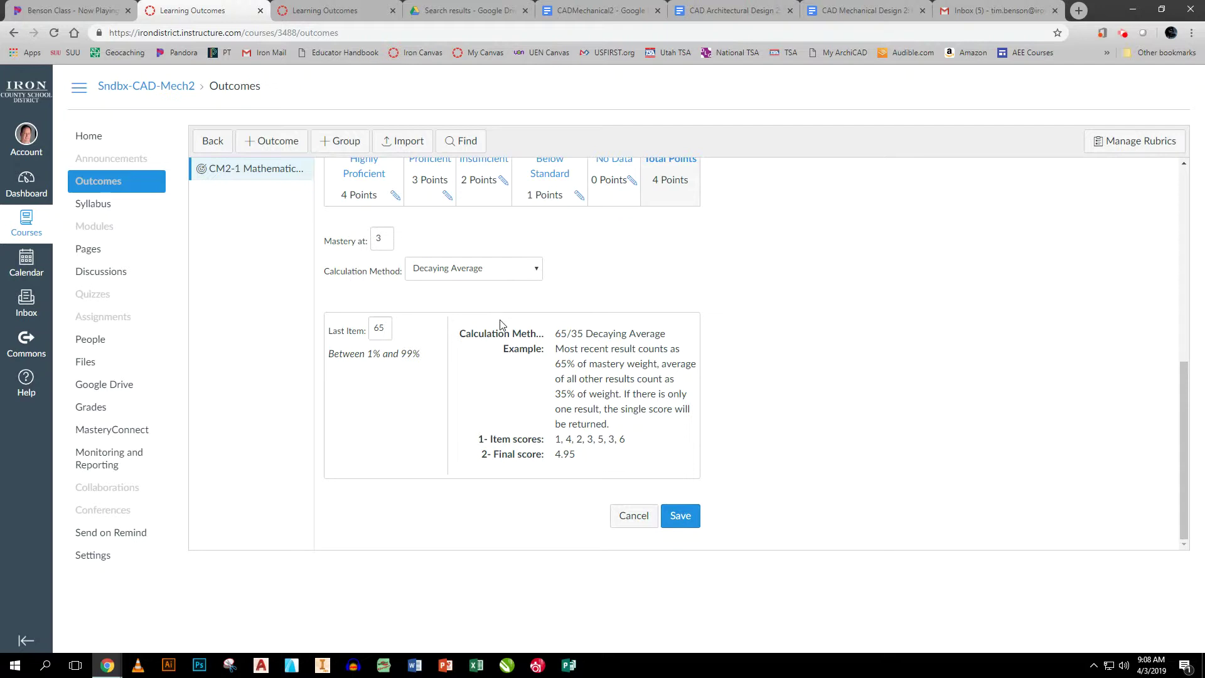
Save the new CM2-1 Mathematics, Measuring, & Scale outcome and check its description and ratings
click(686, 517)
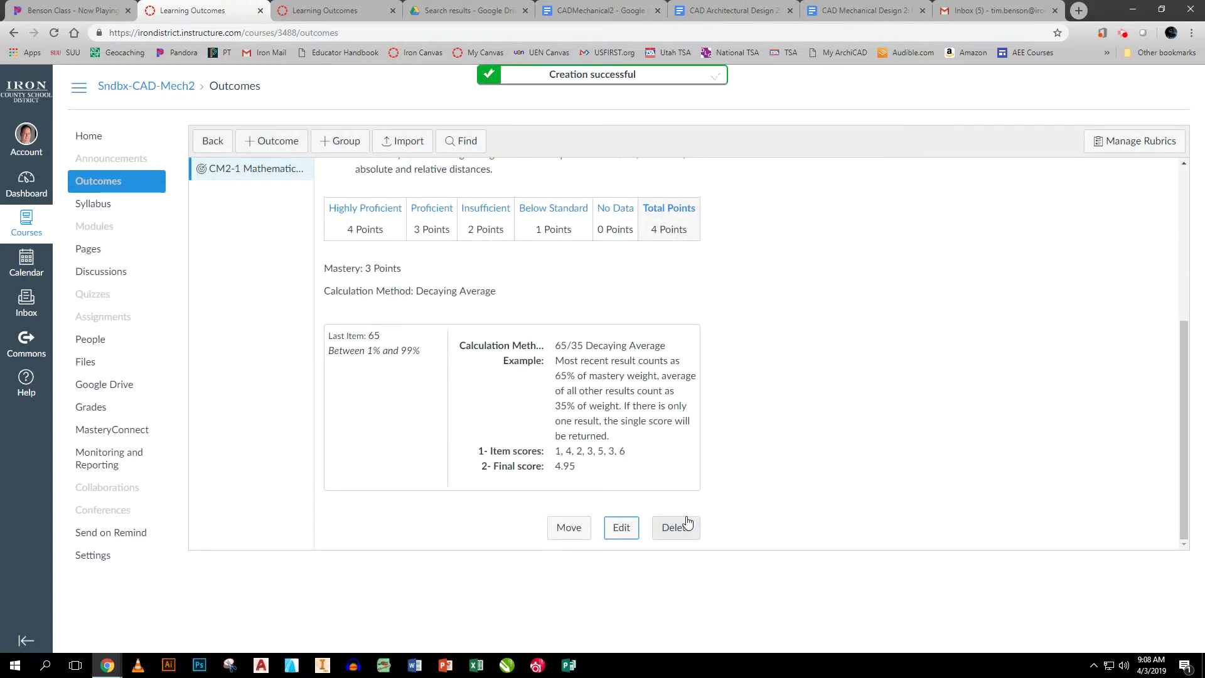
scroll(703, 395, up, 4)
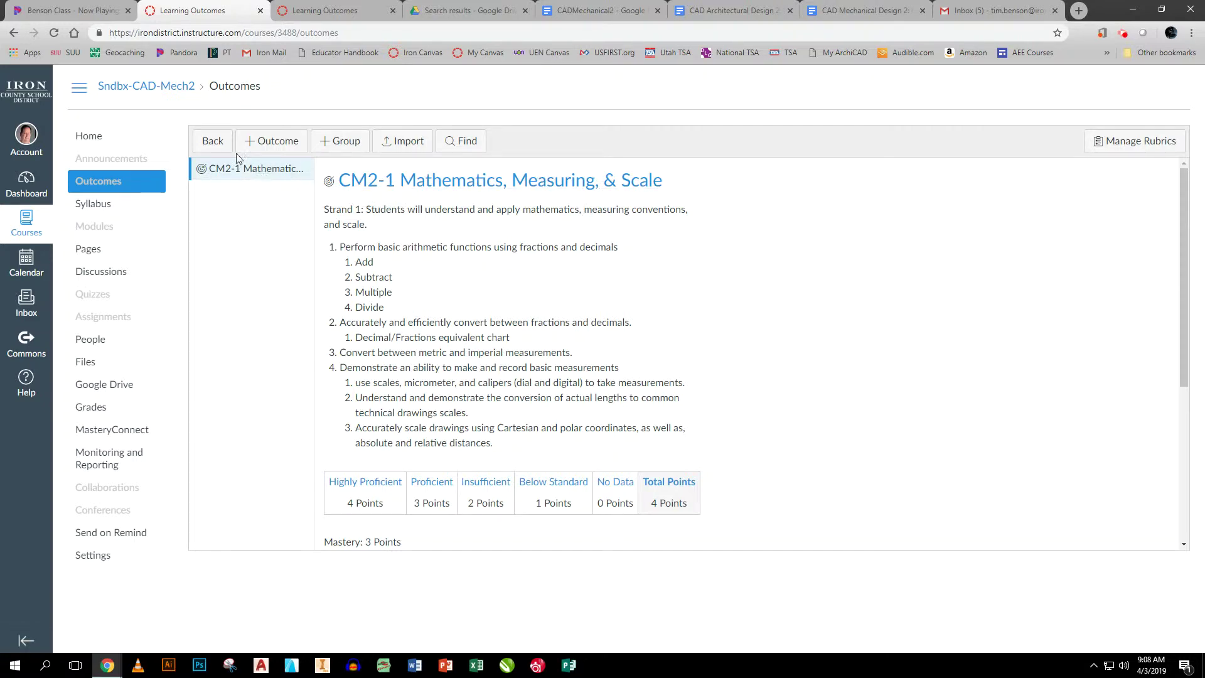
Review the existing CM2 and CM3 outcomes in the CAD Mechanical Design 2 course and glance at the CAD Architectural Design 2 standards document
click(321, 12)
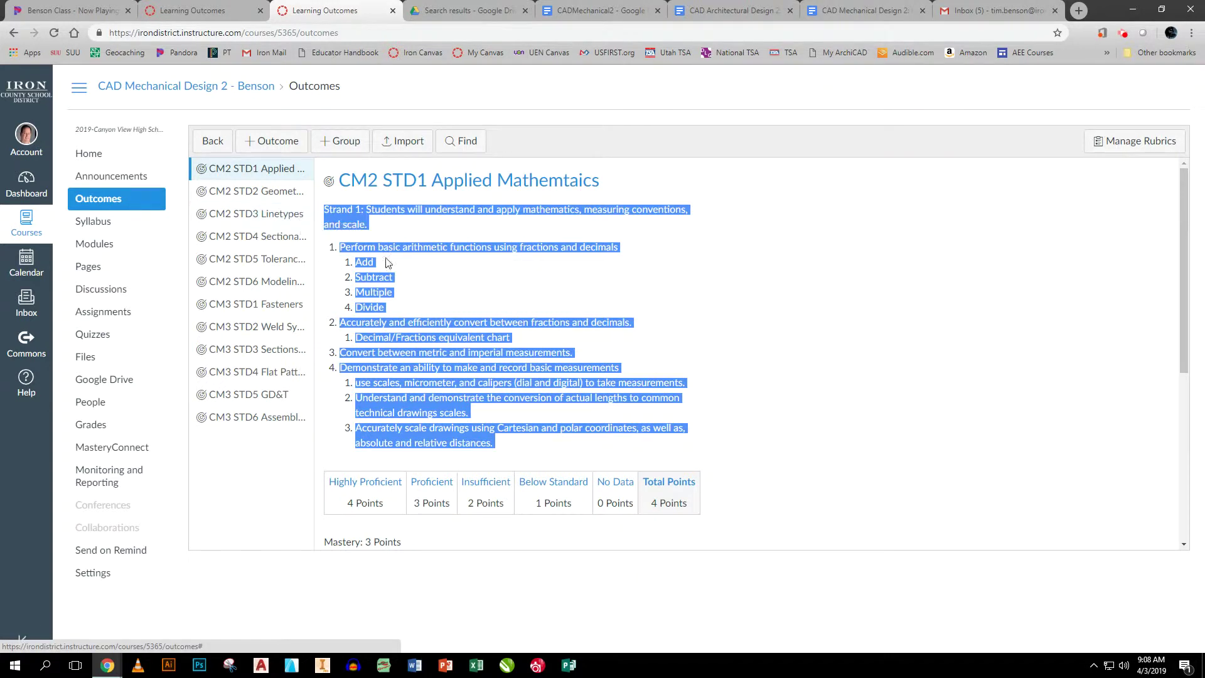
click(259, 191)
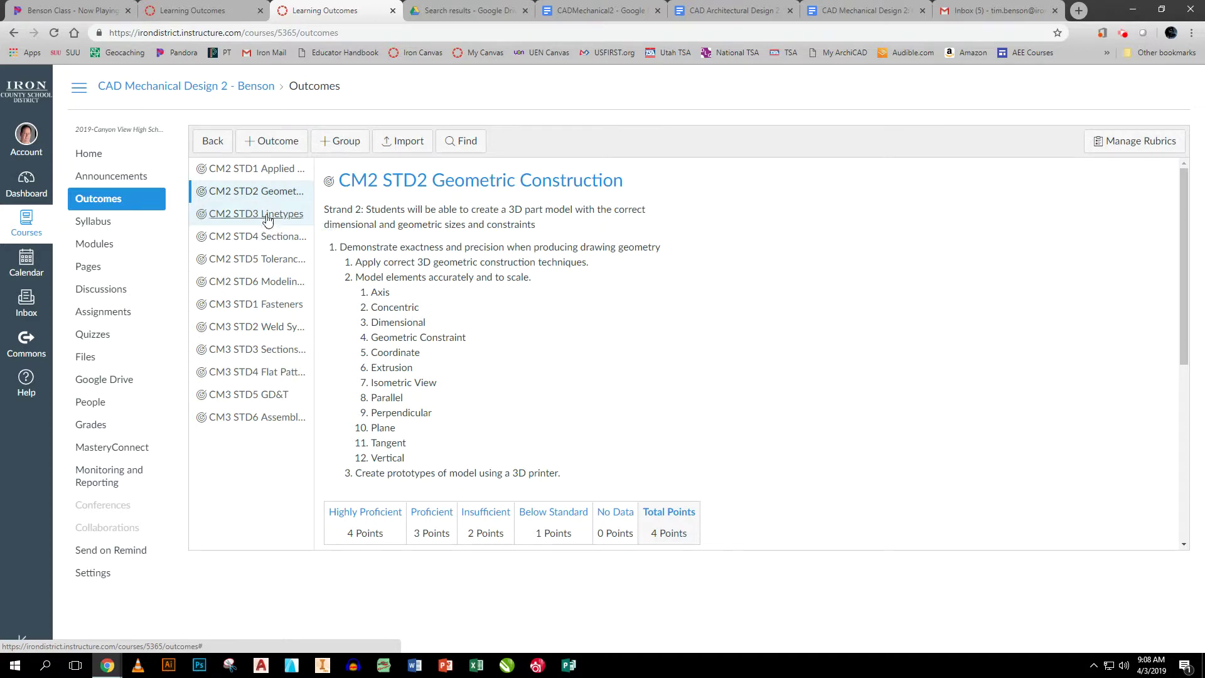
click(263, 241)
click(263, 249)
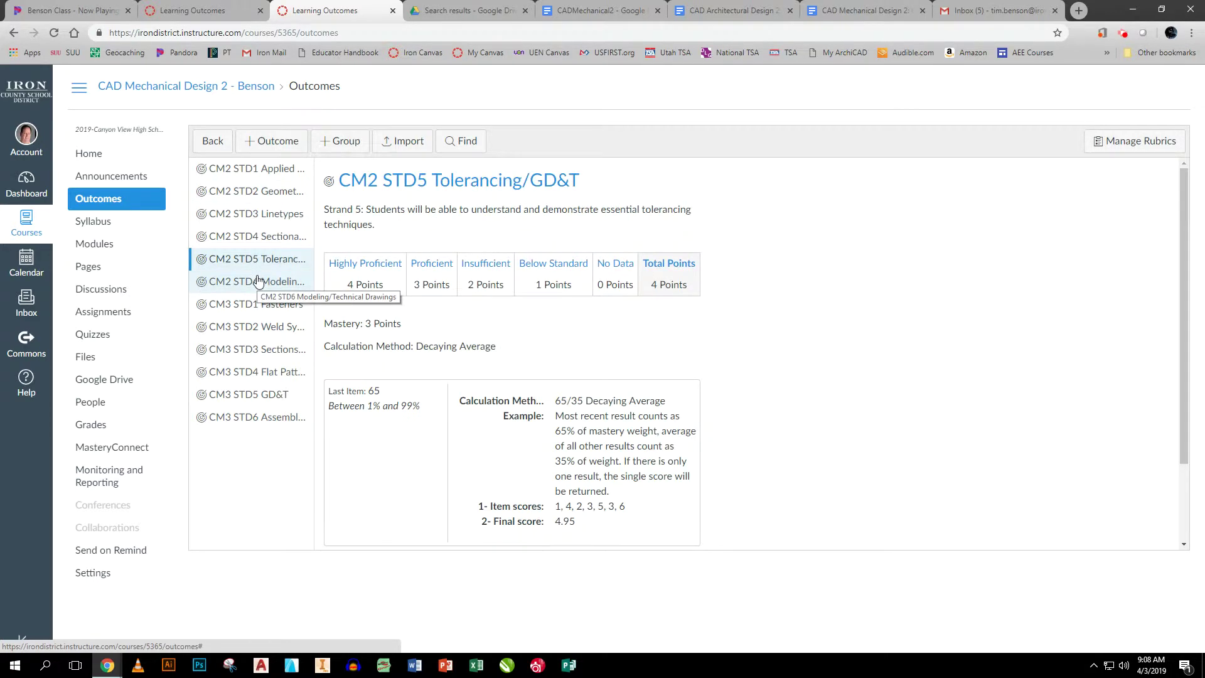
click(254, 282)
click(248, 306)
click(244, 325)
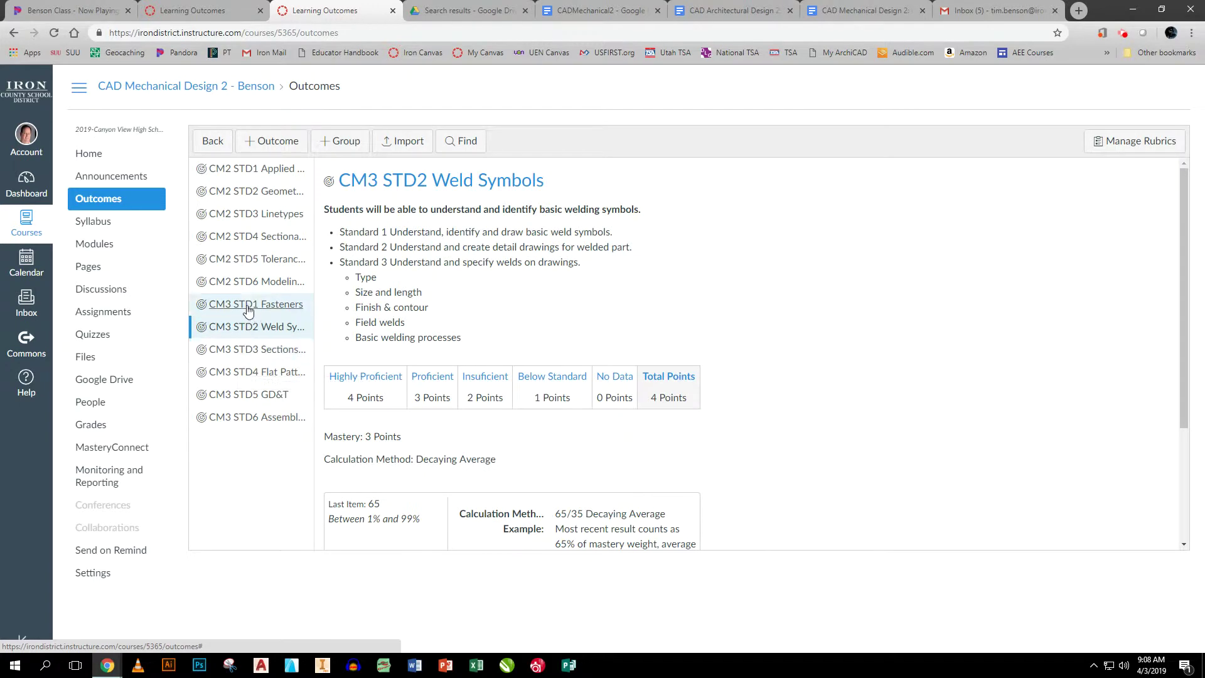
click(245, 349)
click(248, 372)
click(242, 394)
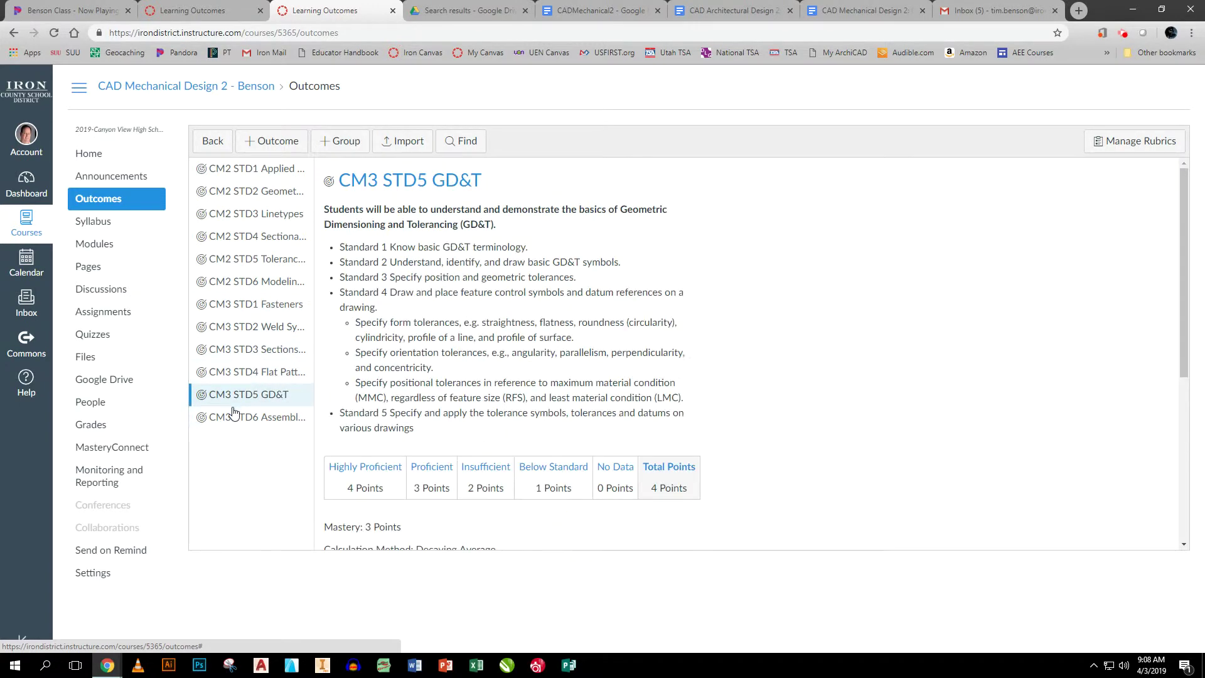
click(233, 415)
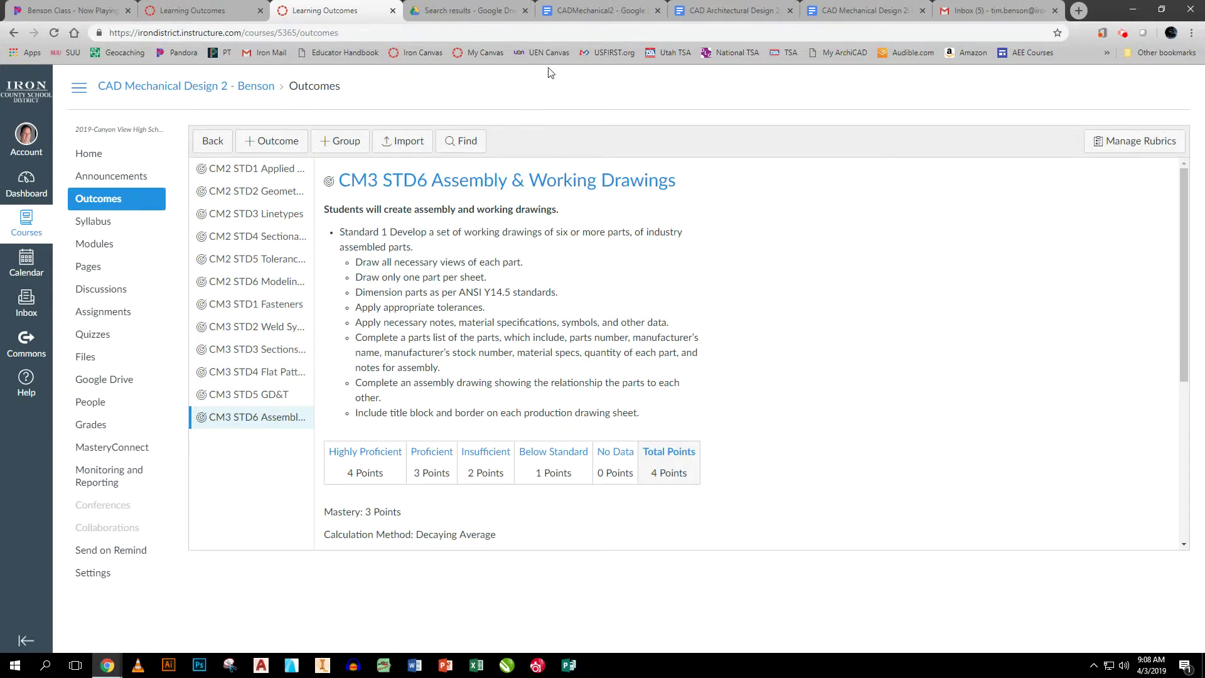
click(743, 13)
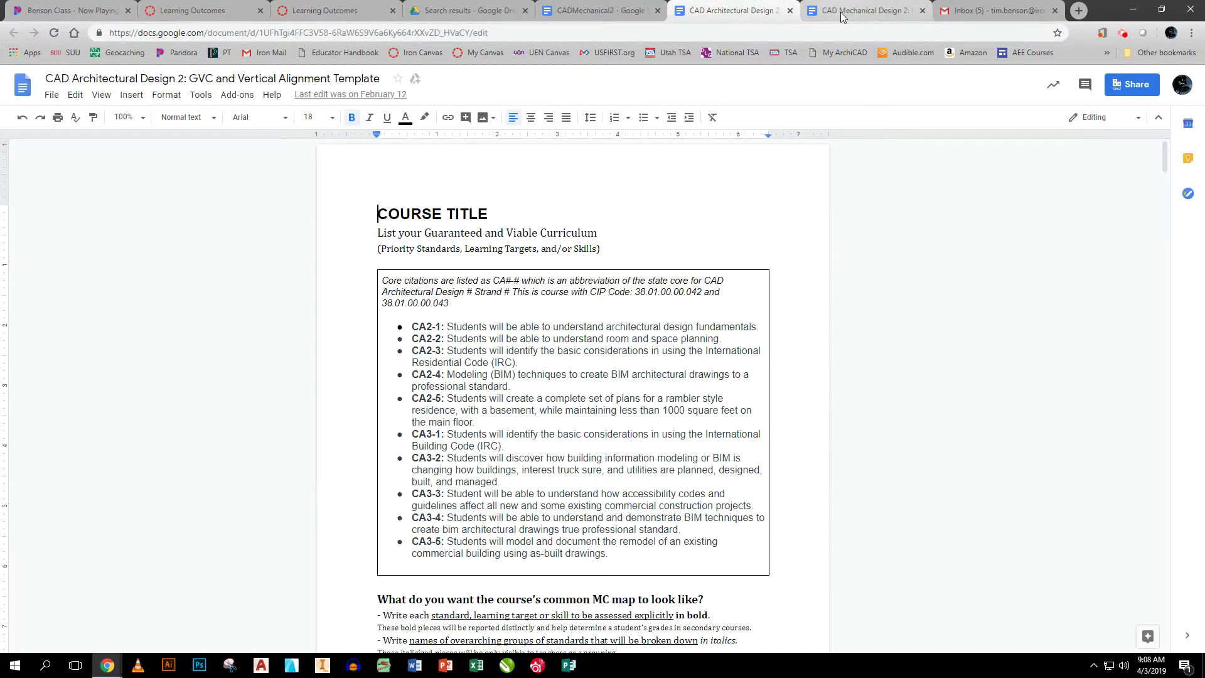
click(315, 12)
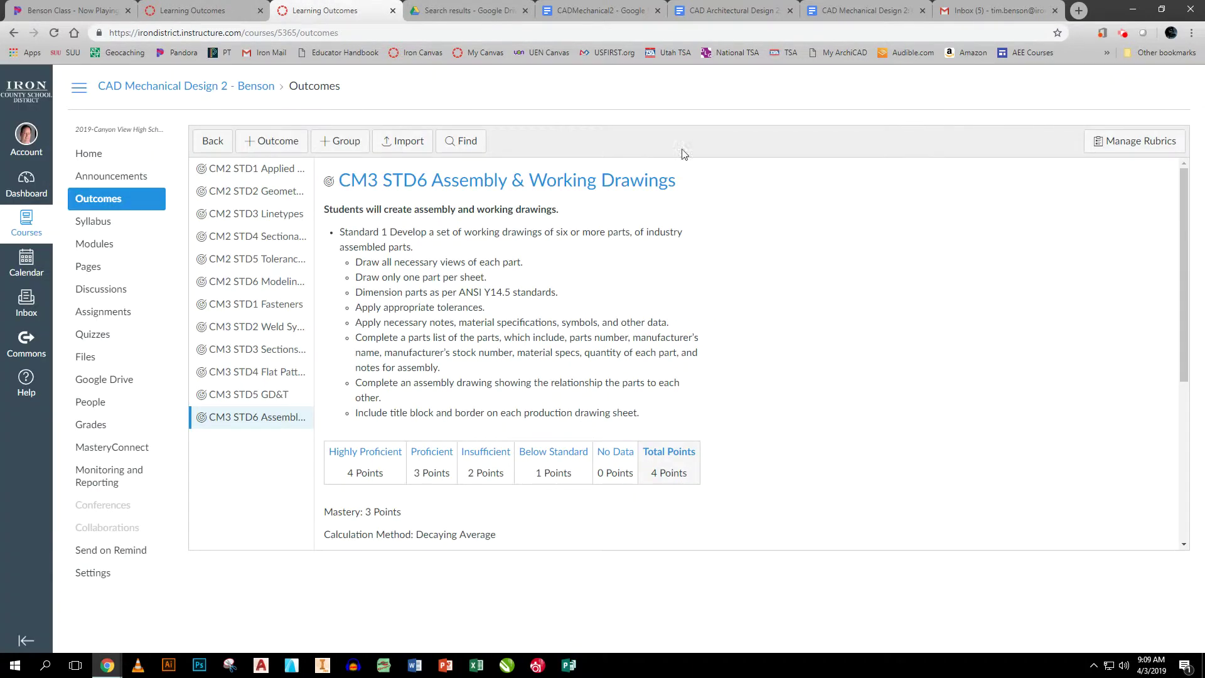
Examine the course's CM2 Design Project rubric, including its outcome-based criteria and the long description of CM2 STD1 Applied Mathemtaics
click(1117, 144)
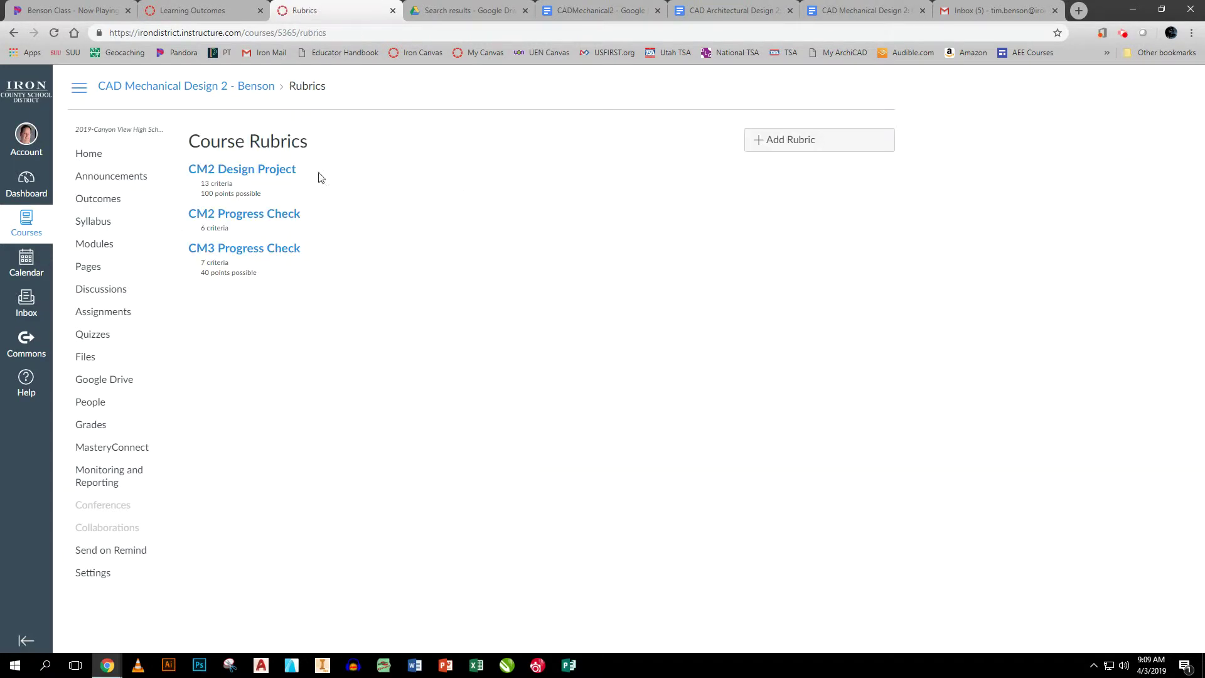
click(251, 175)
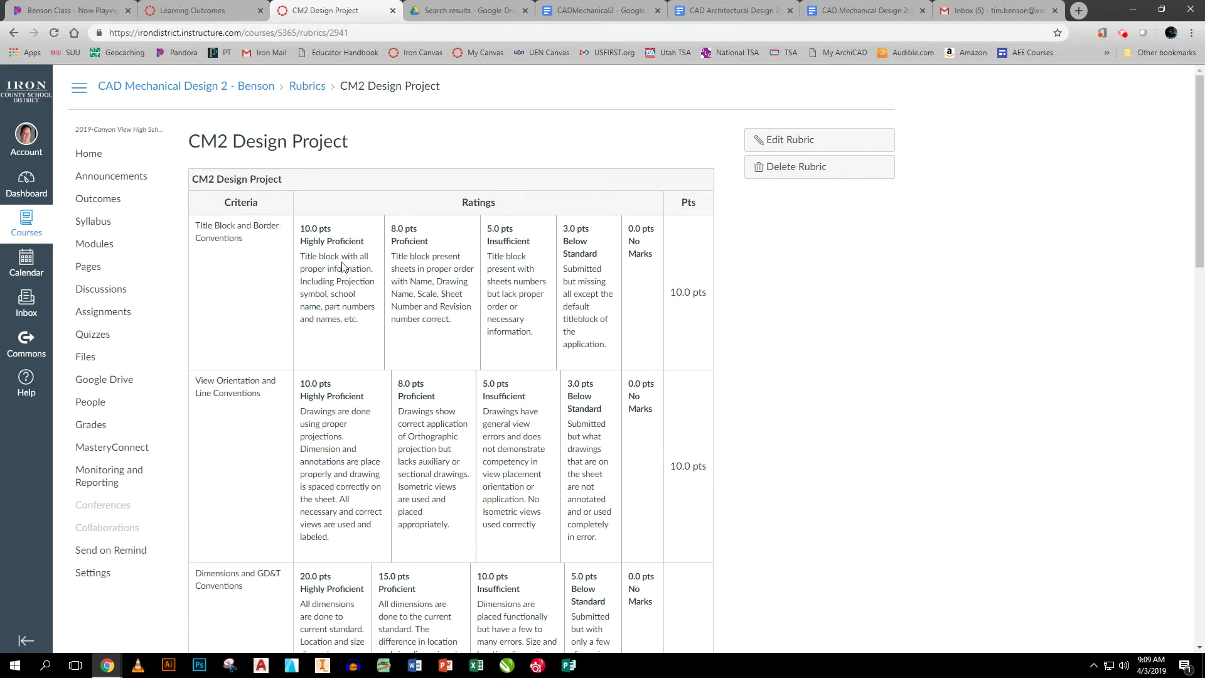
scroll(467, 271, down, 1)
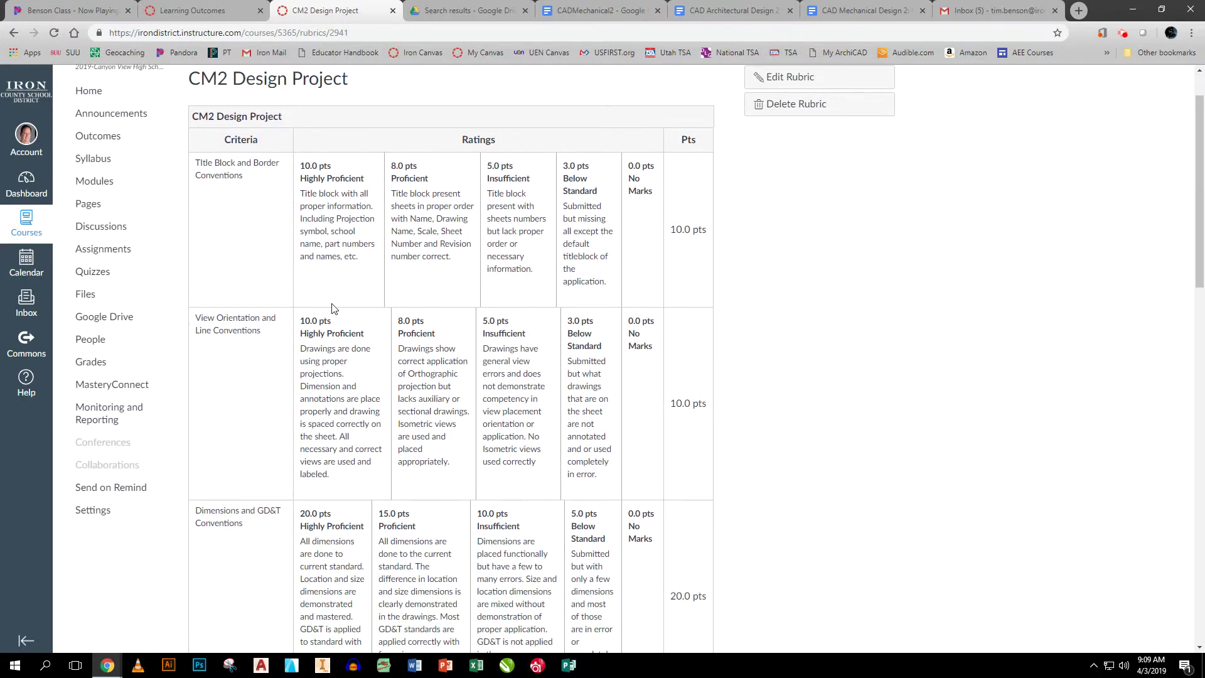
scroll(333, 309, down, 3)
scroll(333, 309, down, 4)
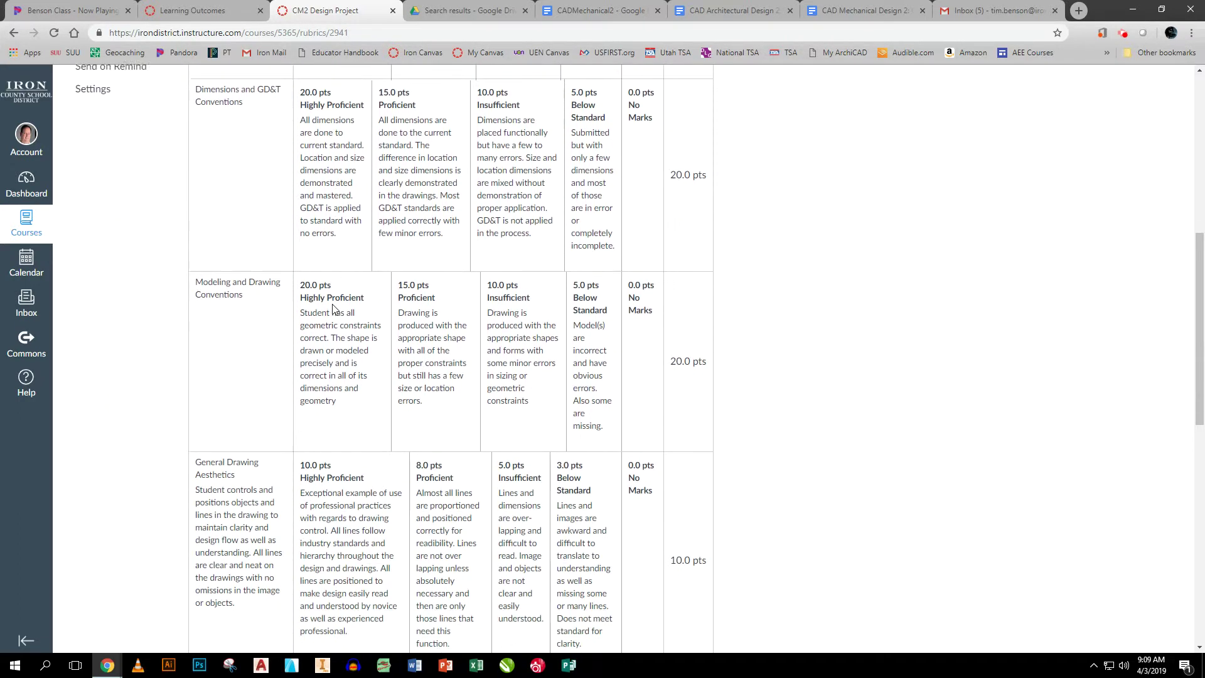
scroll(333, 304, down, 7)
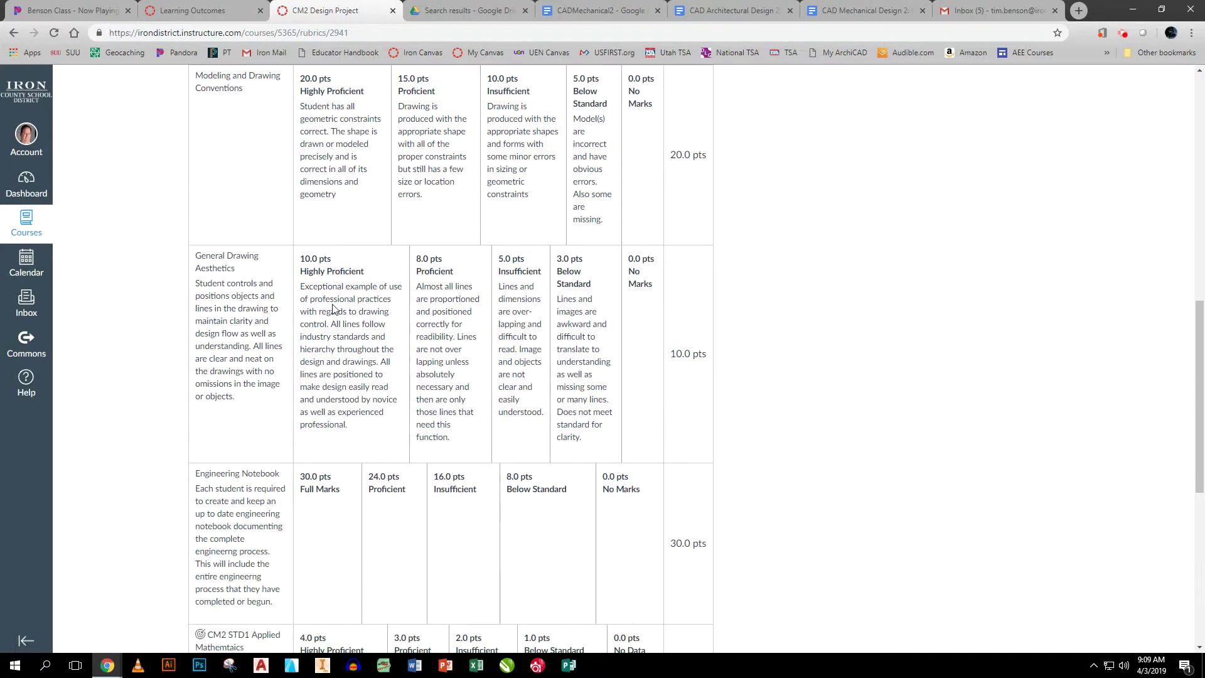
scroll(333, 305, down, 3)
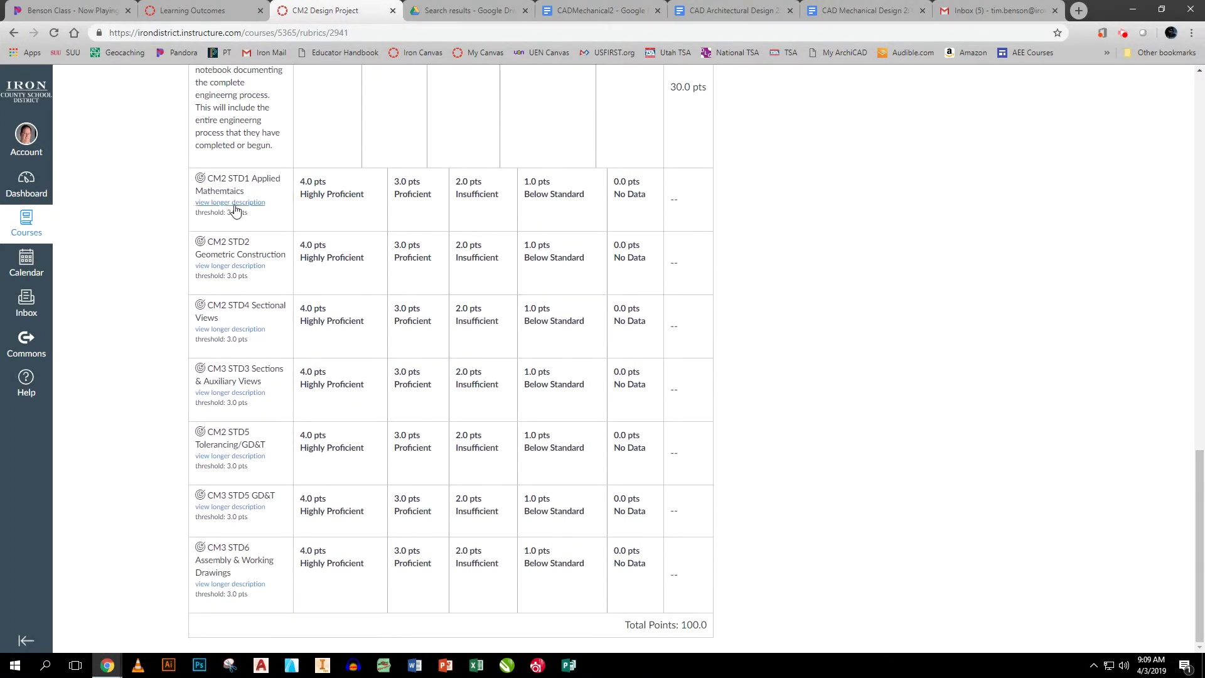
click(236, 202)
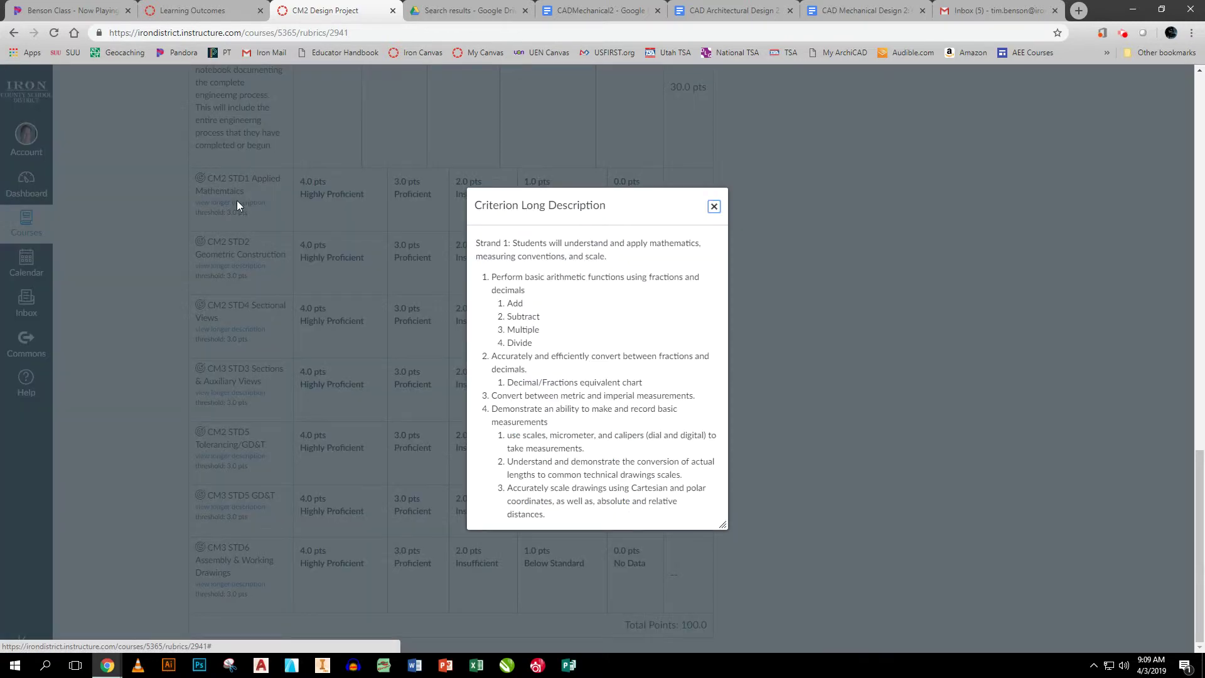
click(714, 207)
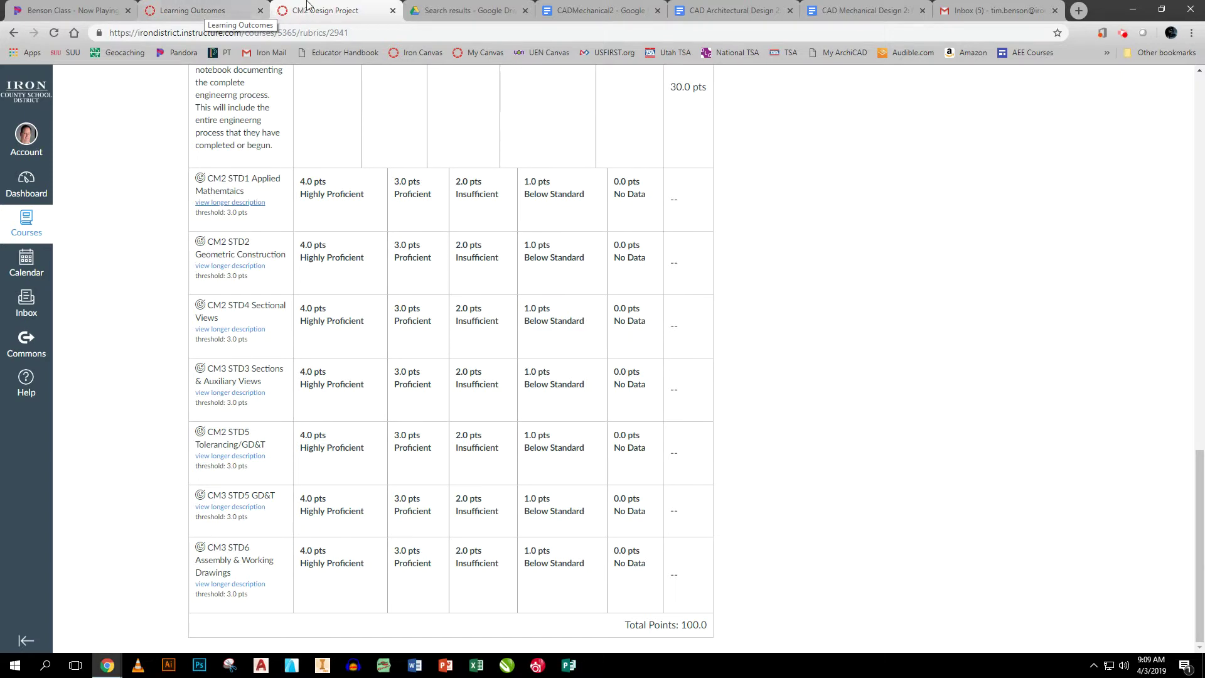
Go to the CAD Mechanical Design 2 course home page and show the course in Student View
scroll(313, 113, up, 15)
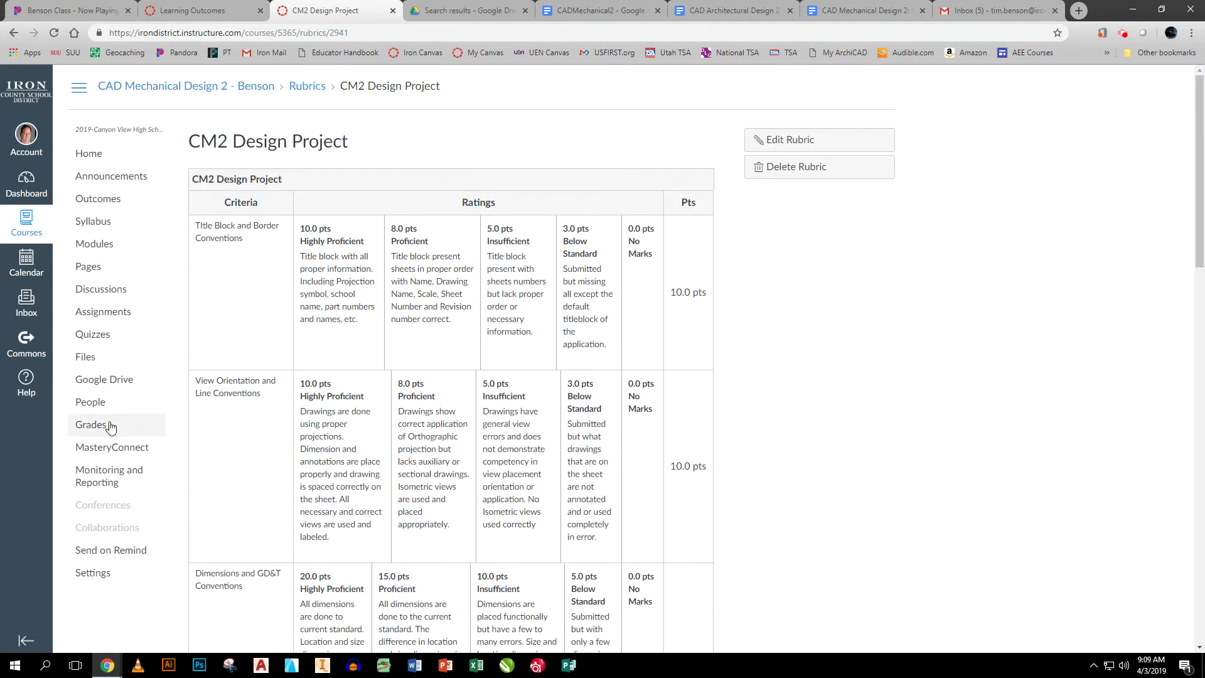
click(97, 162)
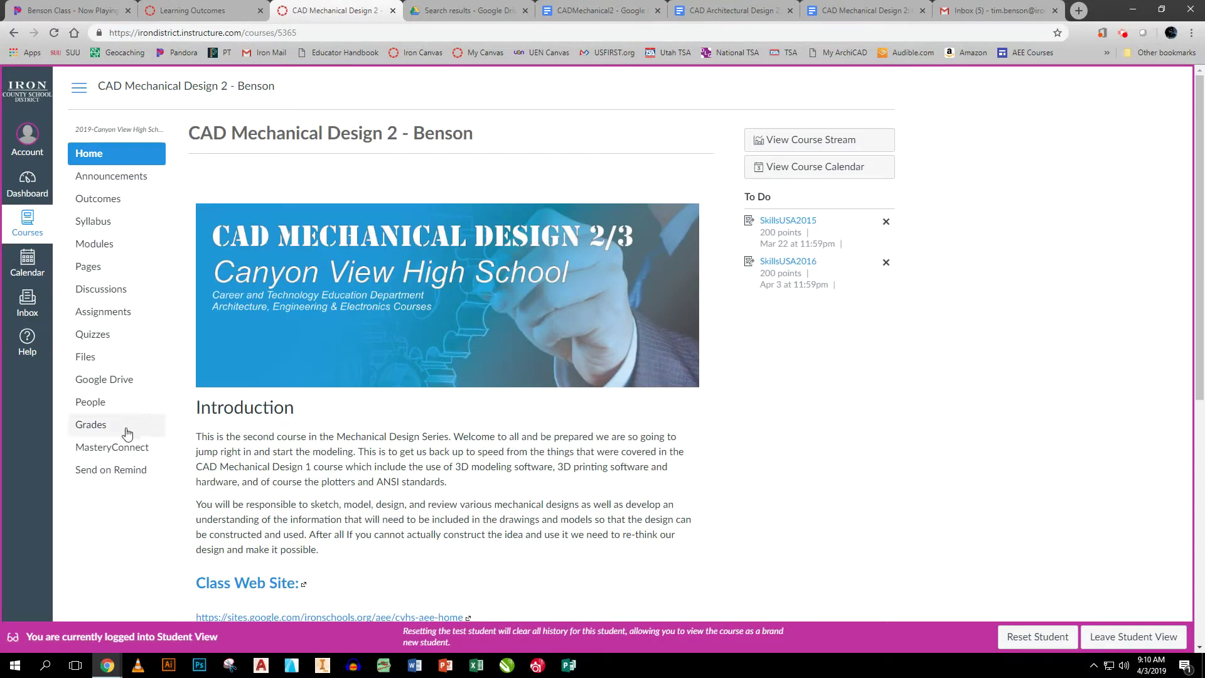
Show the test student's Learning Mastery grades and expand the CAD Mechanical Design 2 group to review its outcomes
click(92, 430)
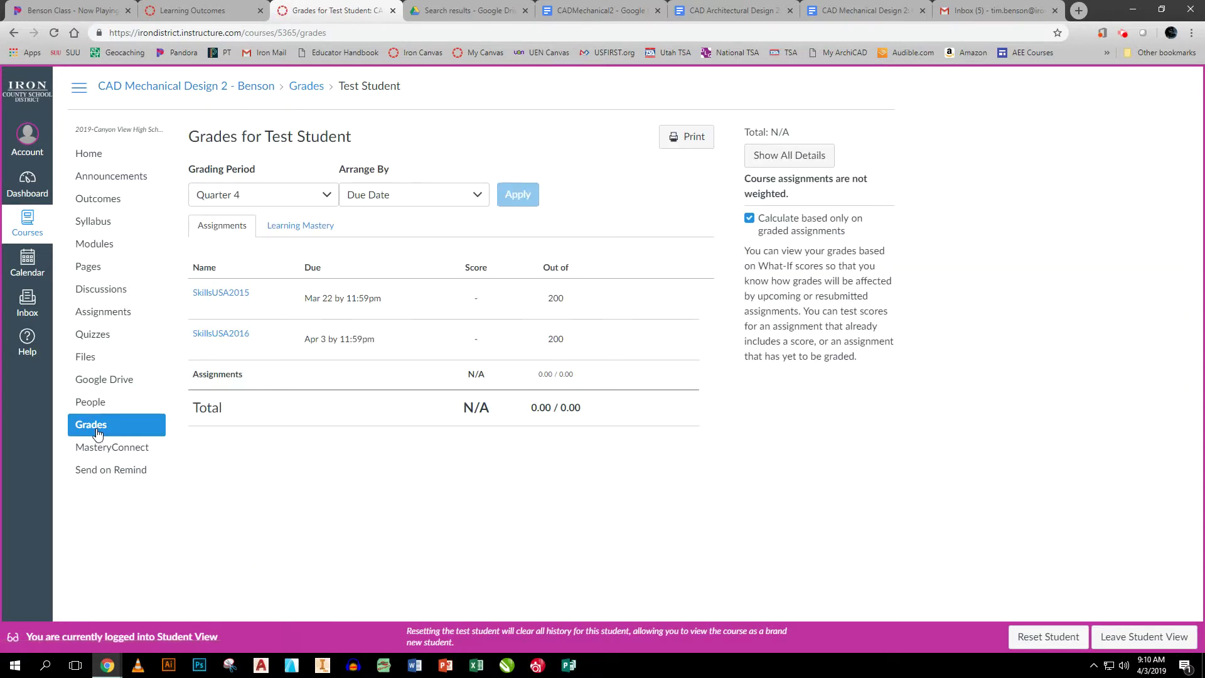
click(313, 223)
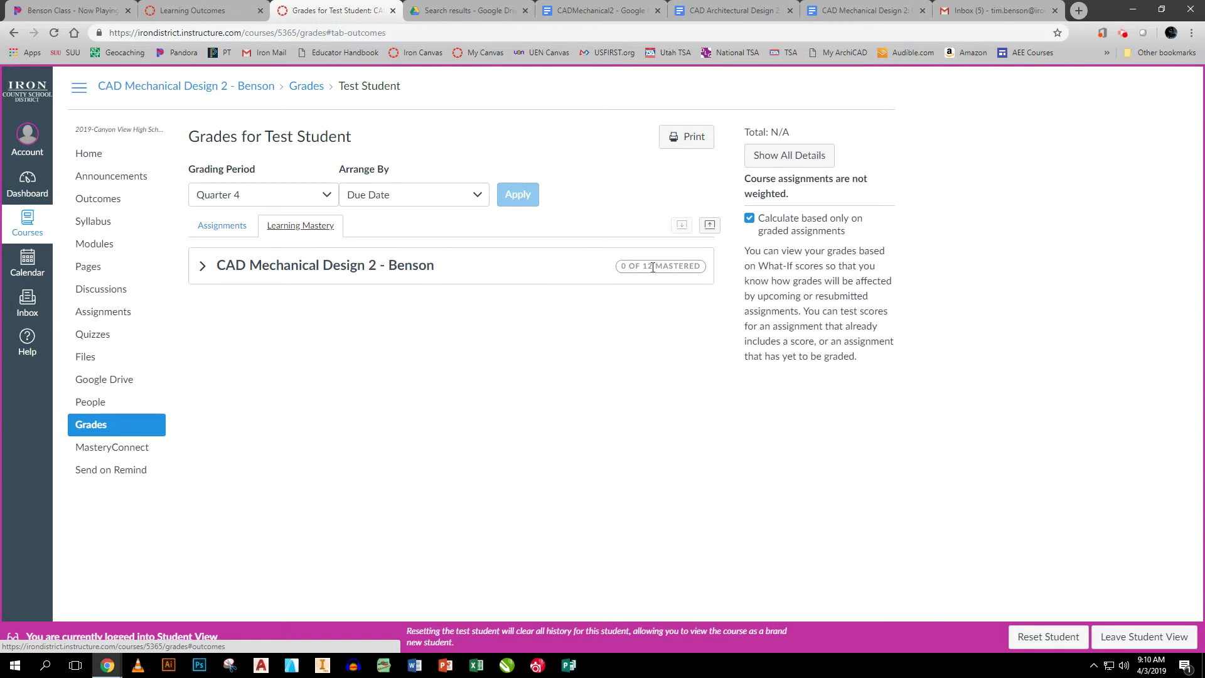
click(202, 266)
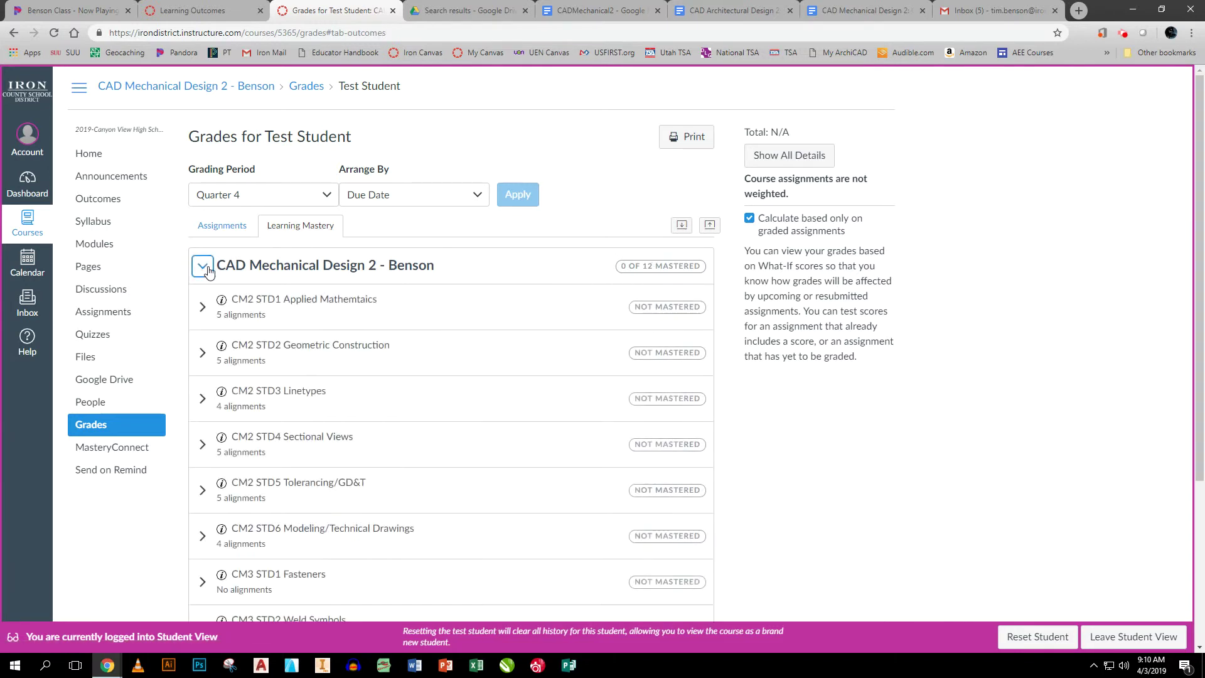
scroll(601, 345, down, 2)
scroll(601, 344, down, 2)
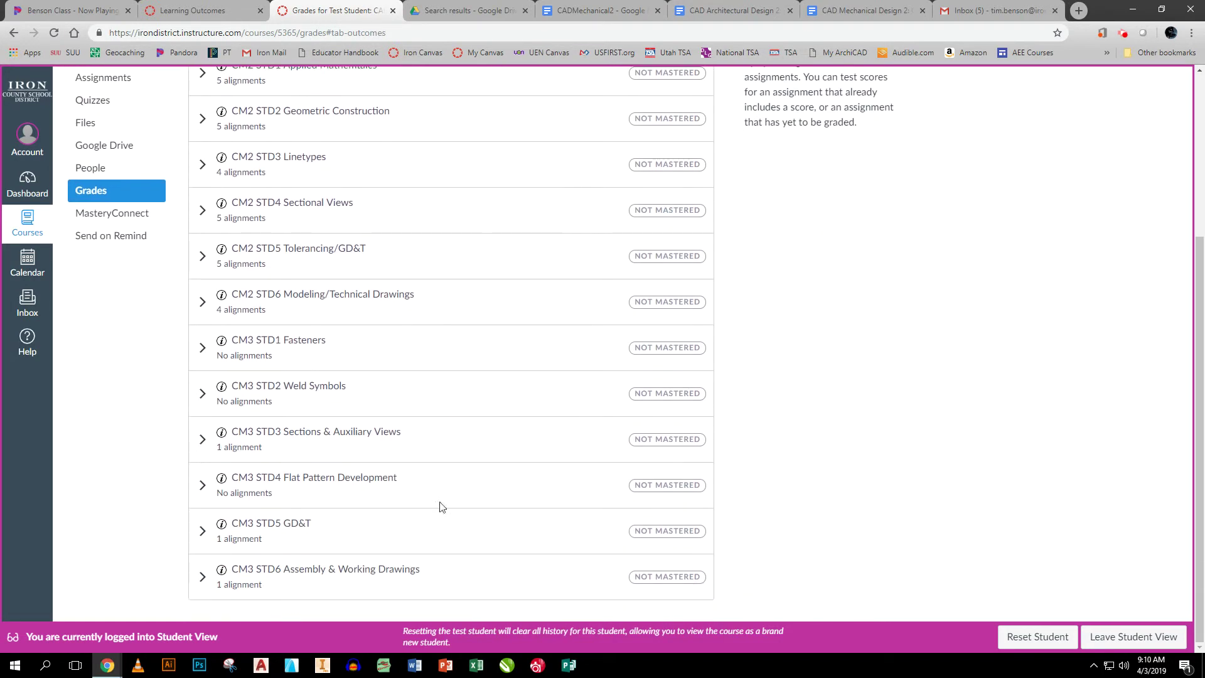
Expand the outcomes CM3 STD4 Flat Pattern Development, CM3 STD5 GD&T and CM3 STD6 Assembly & Working Drawings to check their alignments
click(203, 485)
scroll(184, 530, down, 1)
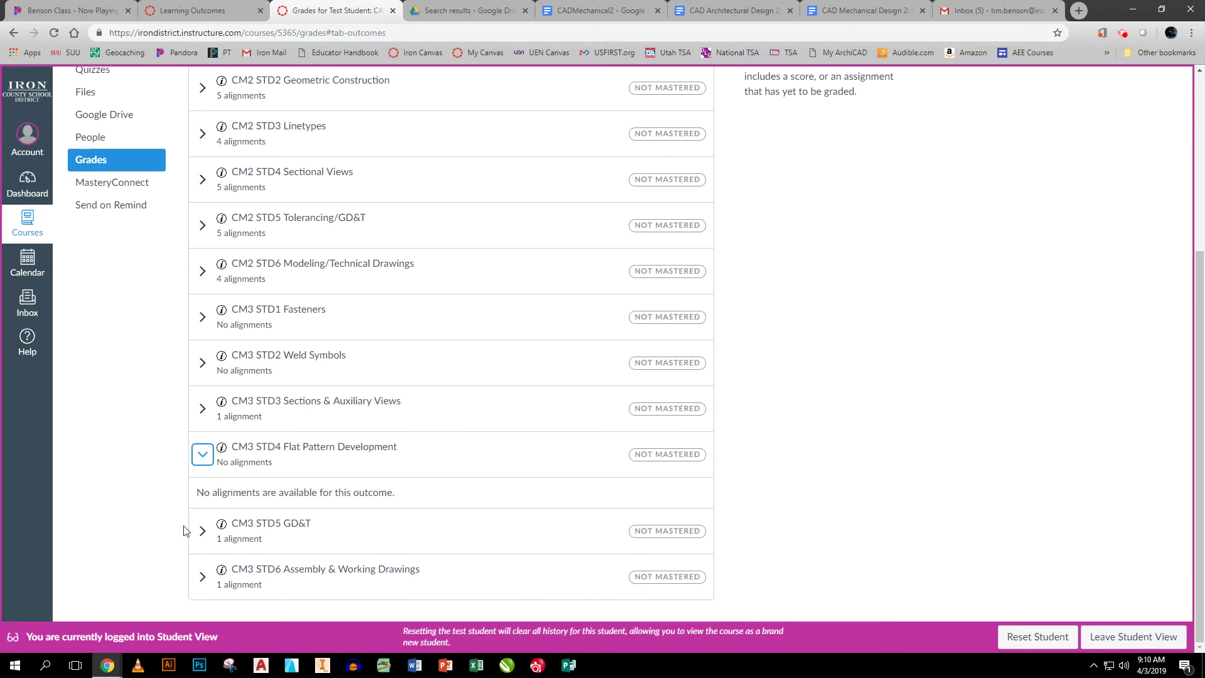
click(202, 530)
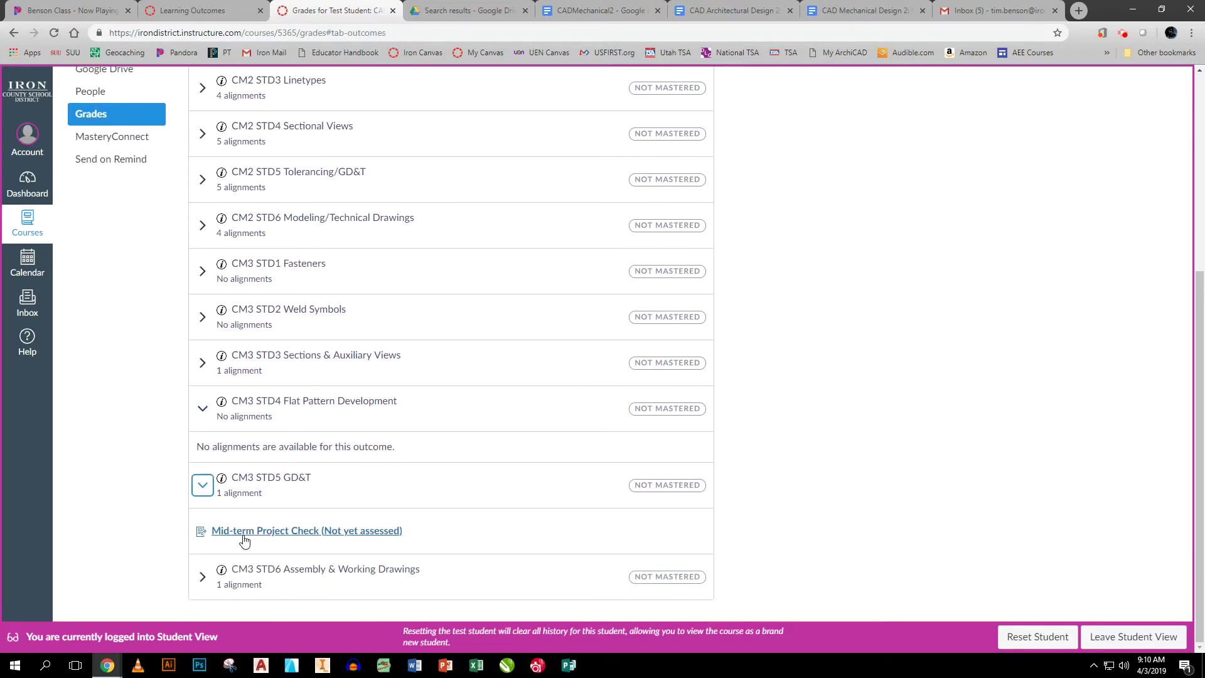
click(202, 576)
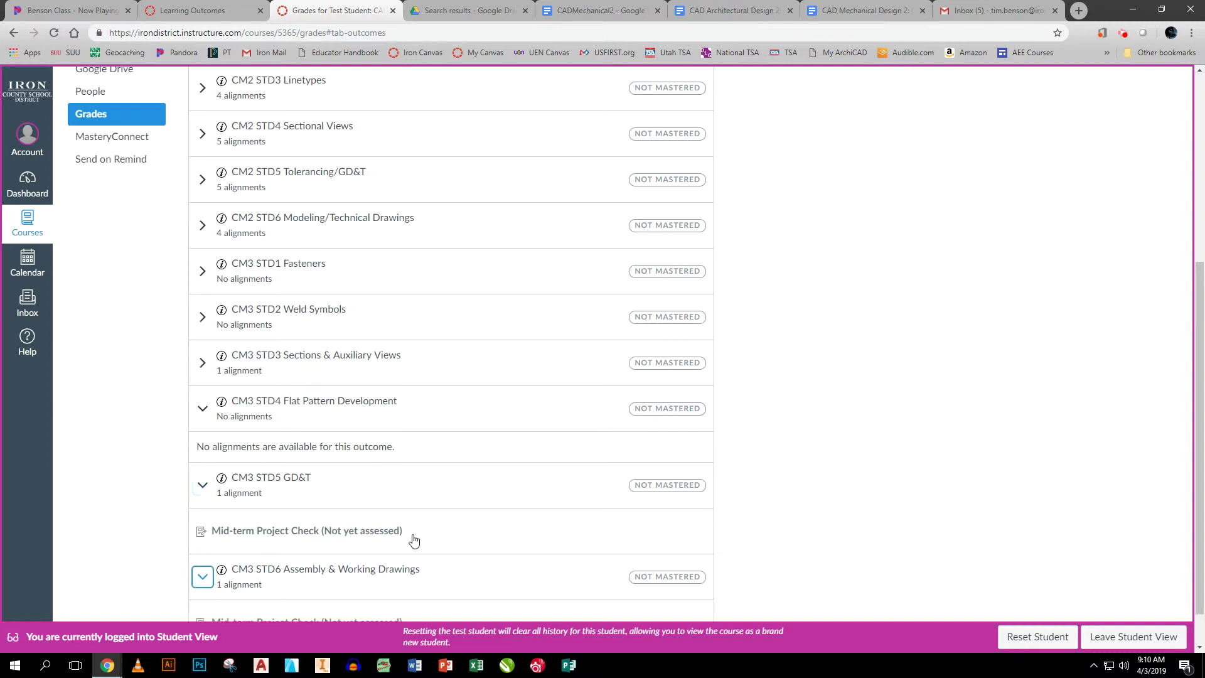
scroll(446, 420, up, 5)
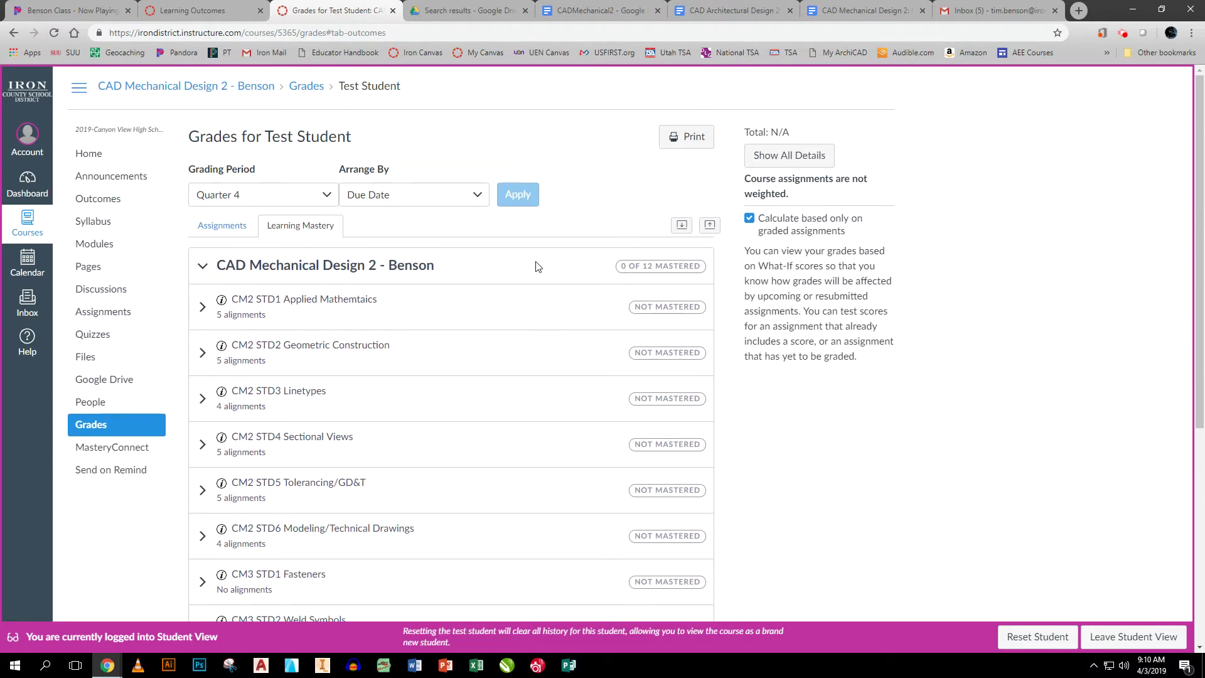
Apply the Quarter 3 grading period to the test student's grades and review the course's expanded outcomes
click(311, 201)
click(247, 246)
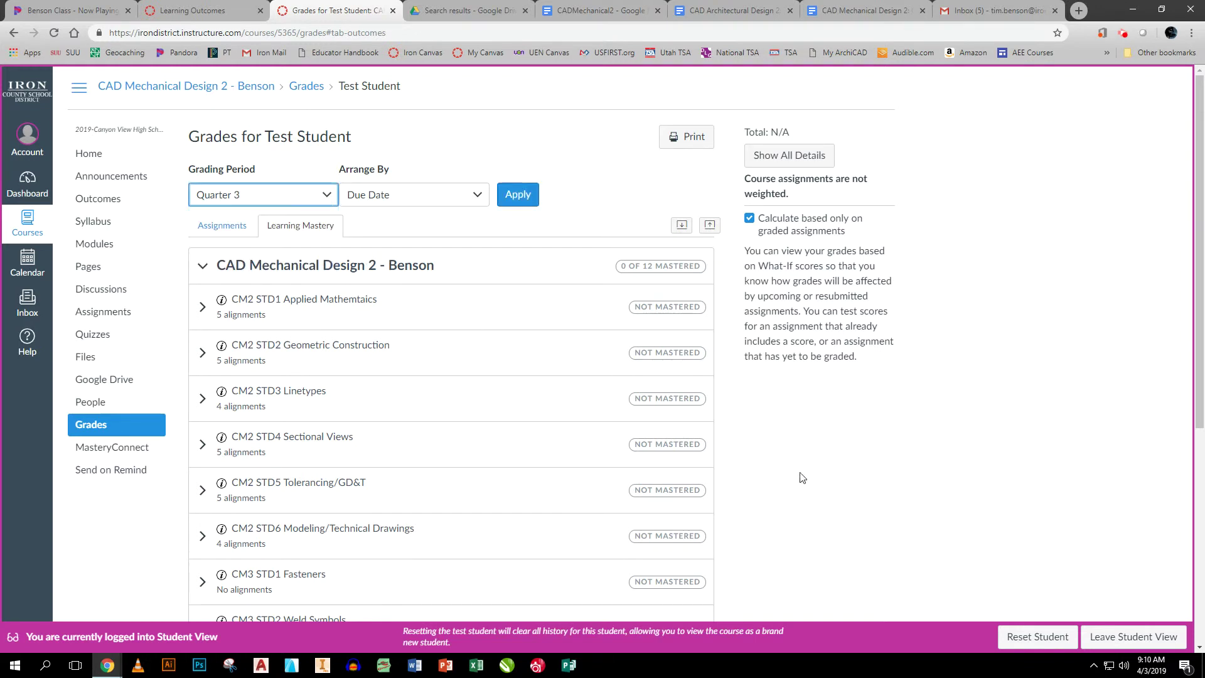
click(530, 202)
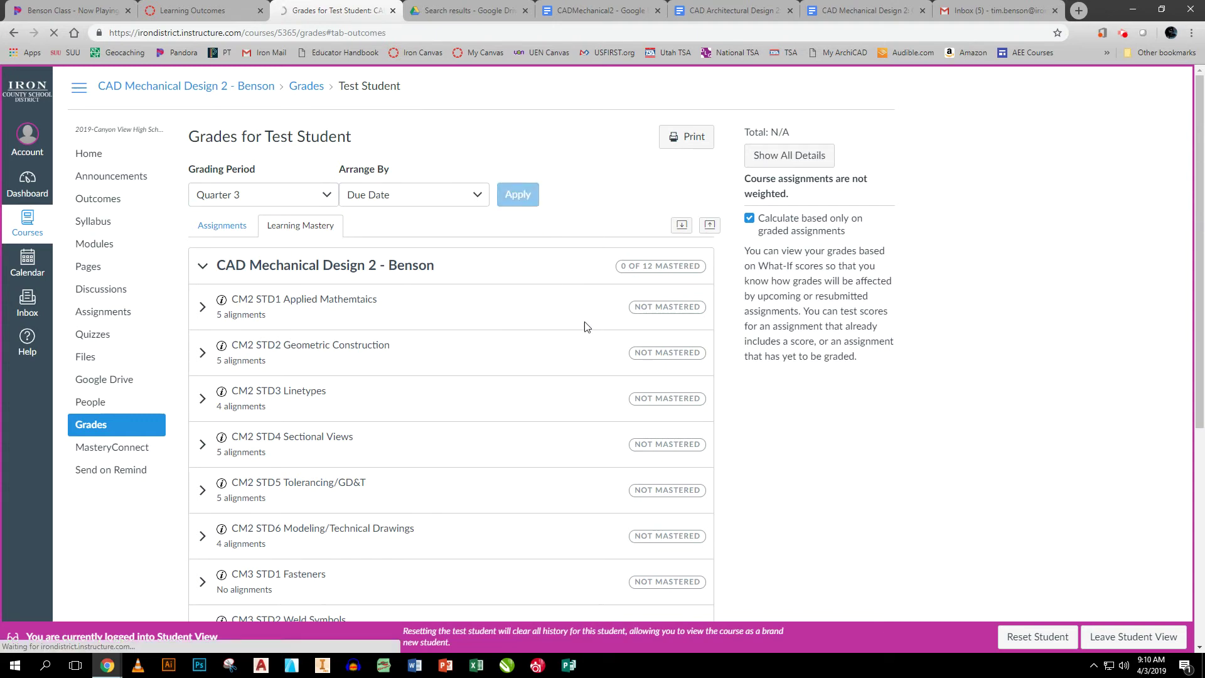
scroll(584, 327, down, 5)
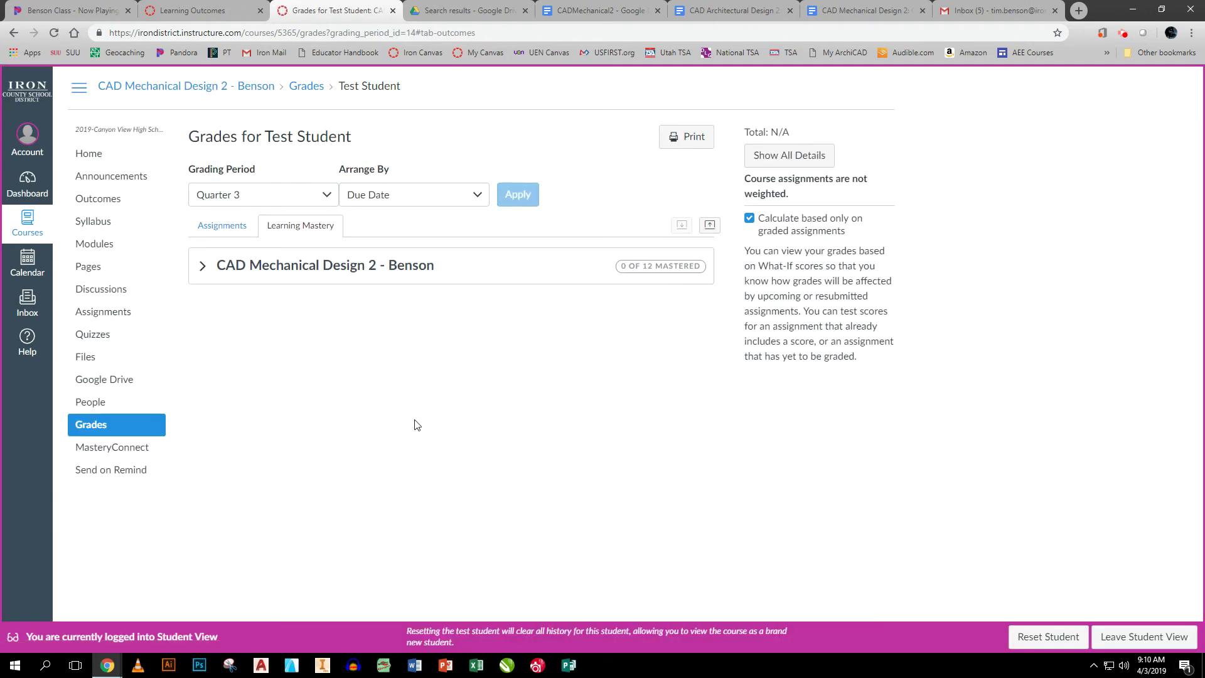
click(203, 266)
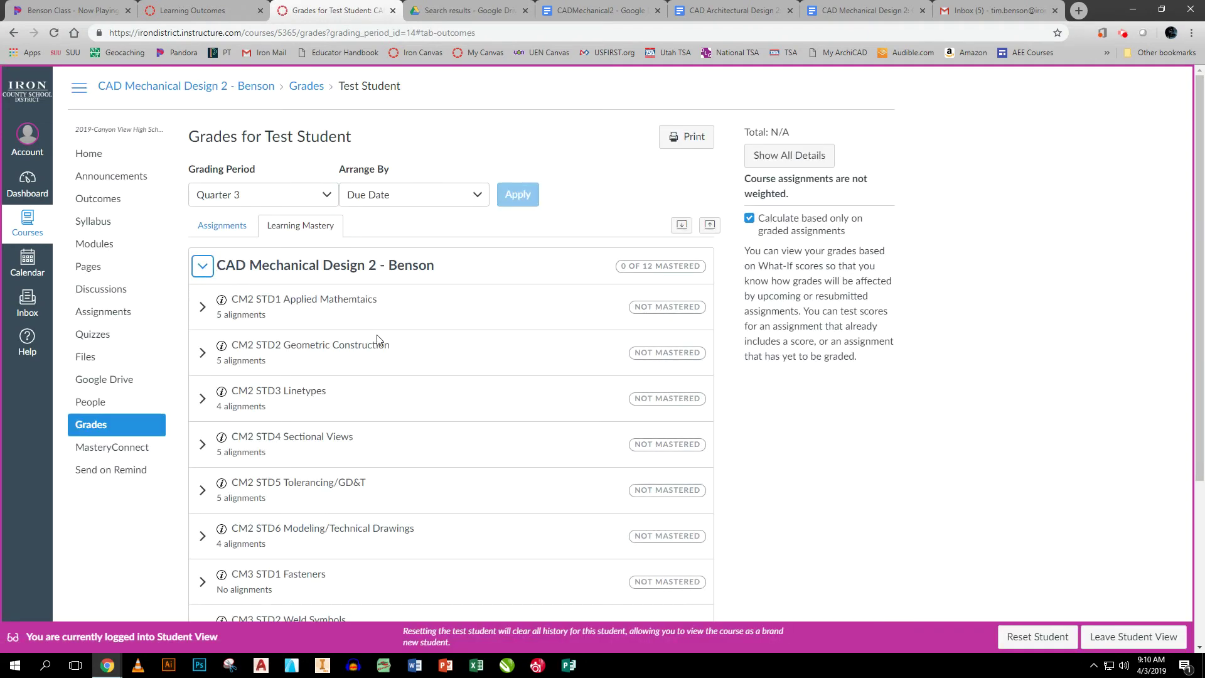
scroll(435, 352, down, 4)
scroll(438, 344, up, 4)
View the test student's Quarter 3 assignment grades and return to the Learning Mastery overview
click(236, 231)
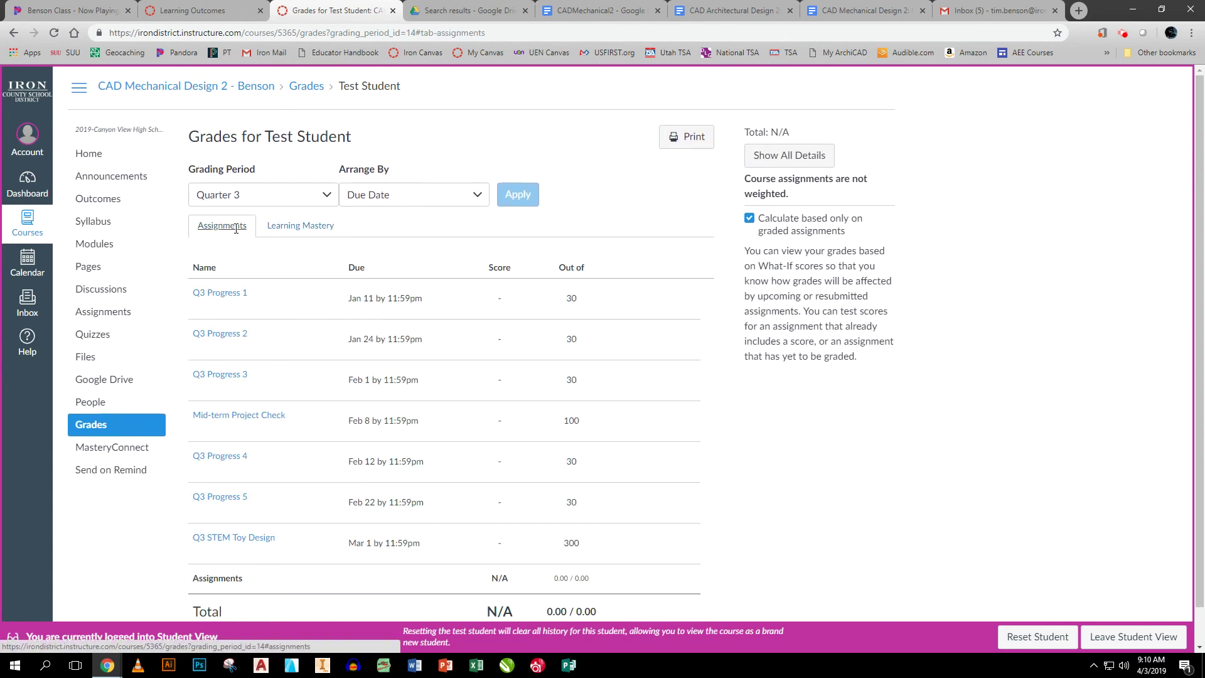
click(313, 225)
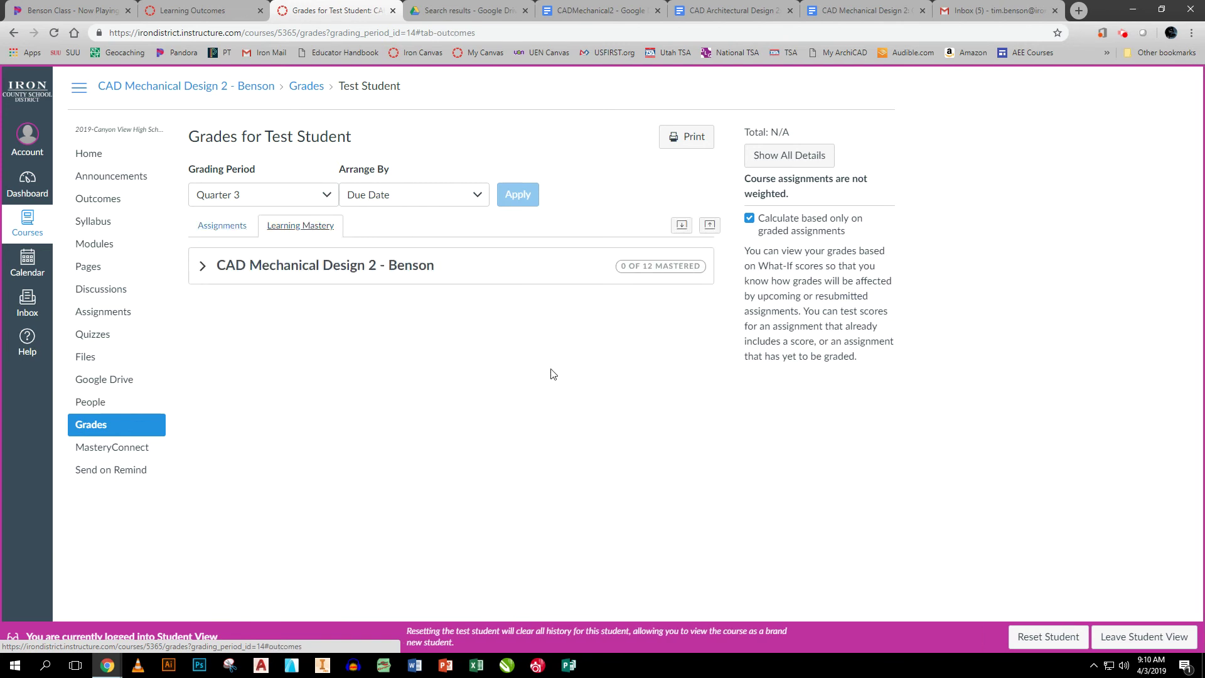
mouse_move(108, 665)
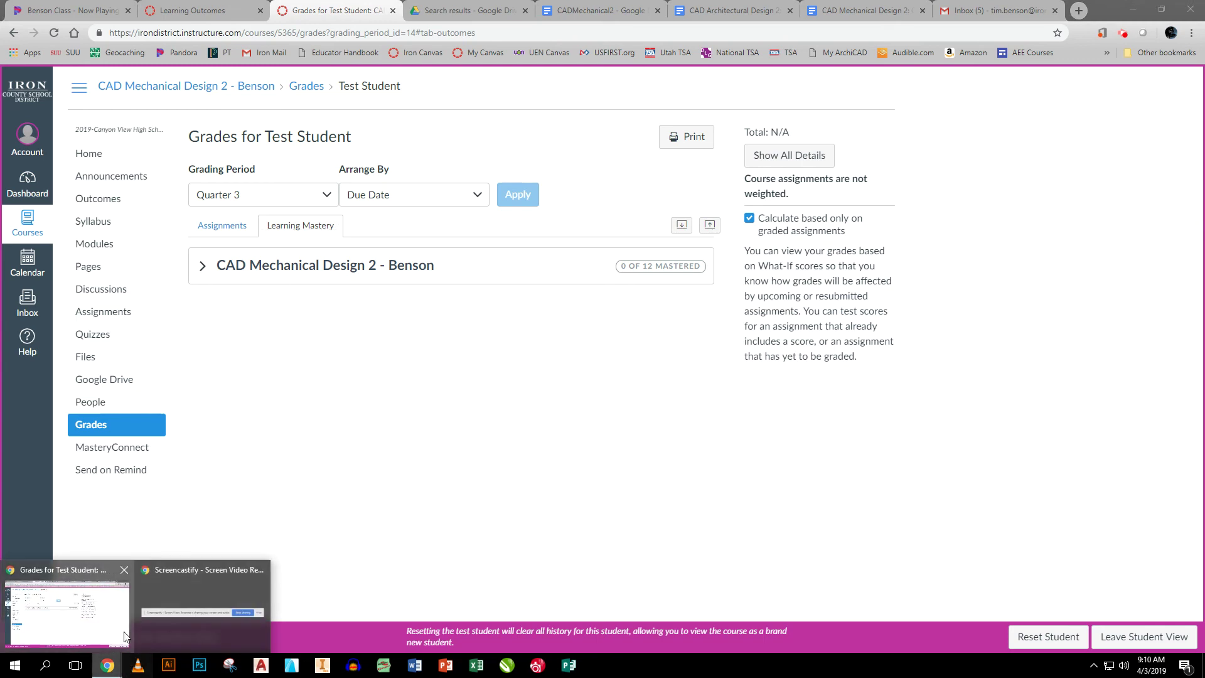